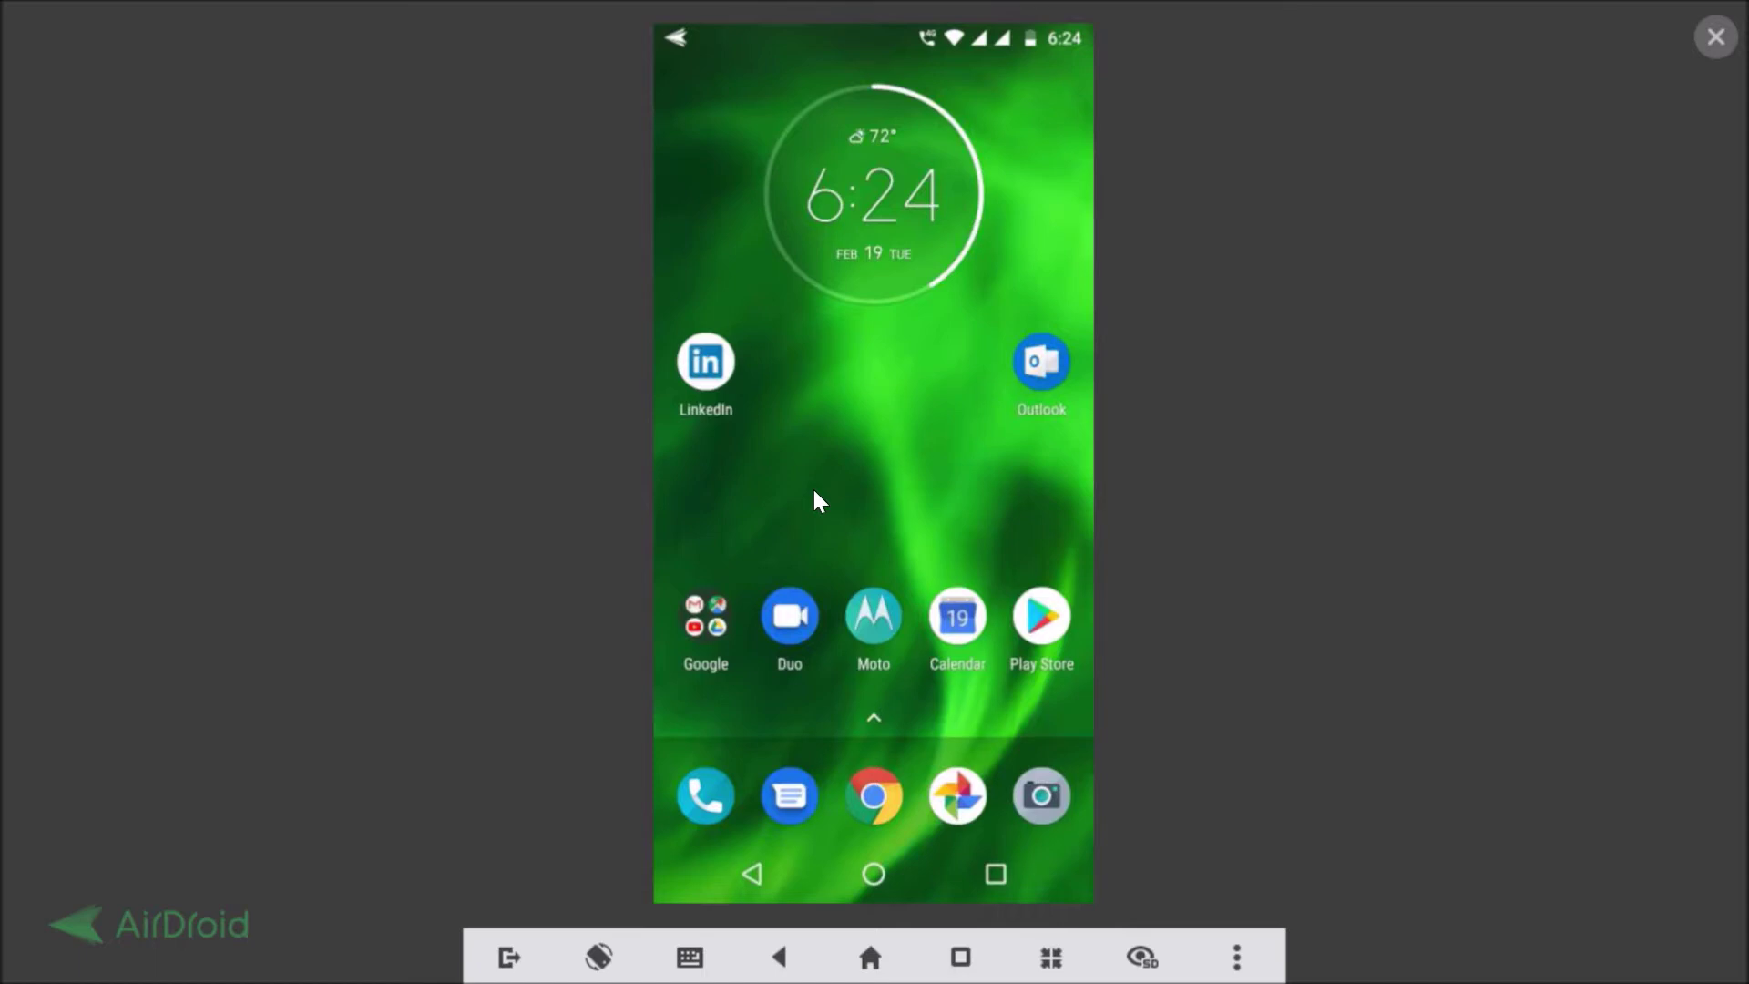
Bring up the phone's app drawer, showing installed apps and the Search Apps field
scroll(814, 499, down, 2)
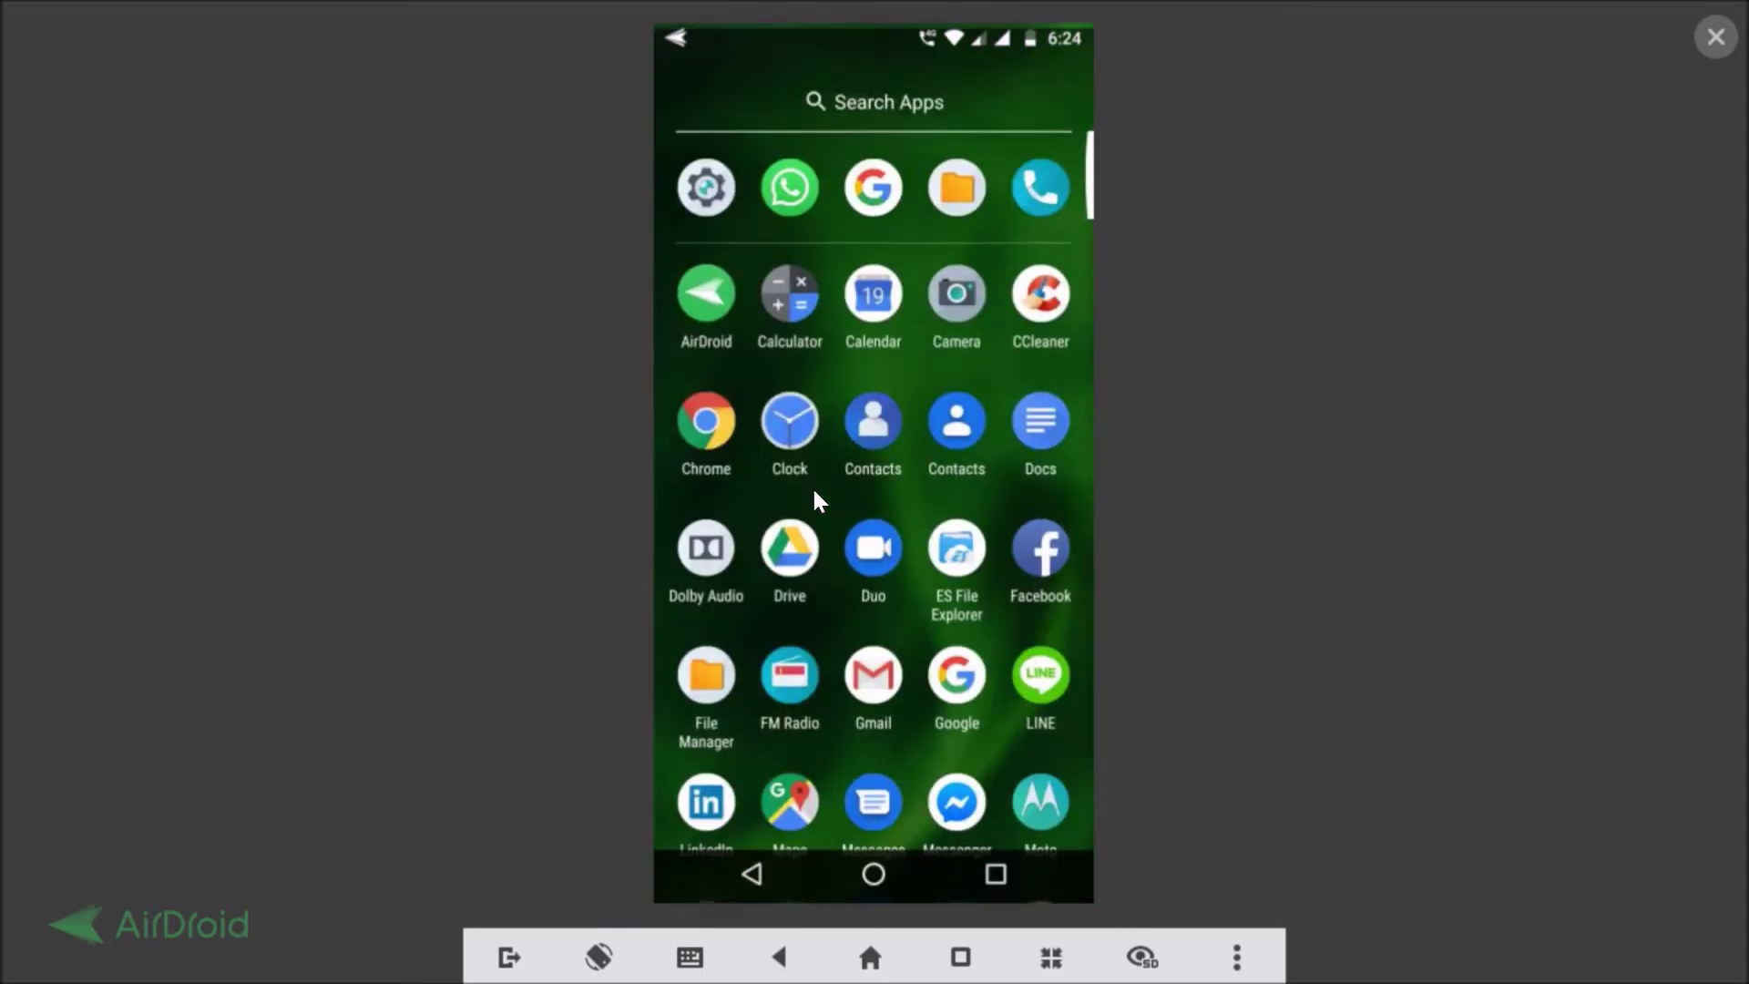
Confirm Android 8.0.0 under Settings > System > About phone, then back out to home
click(723, 190)
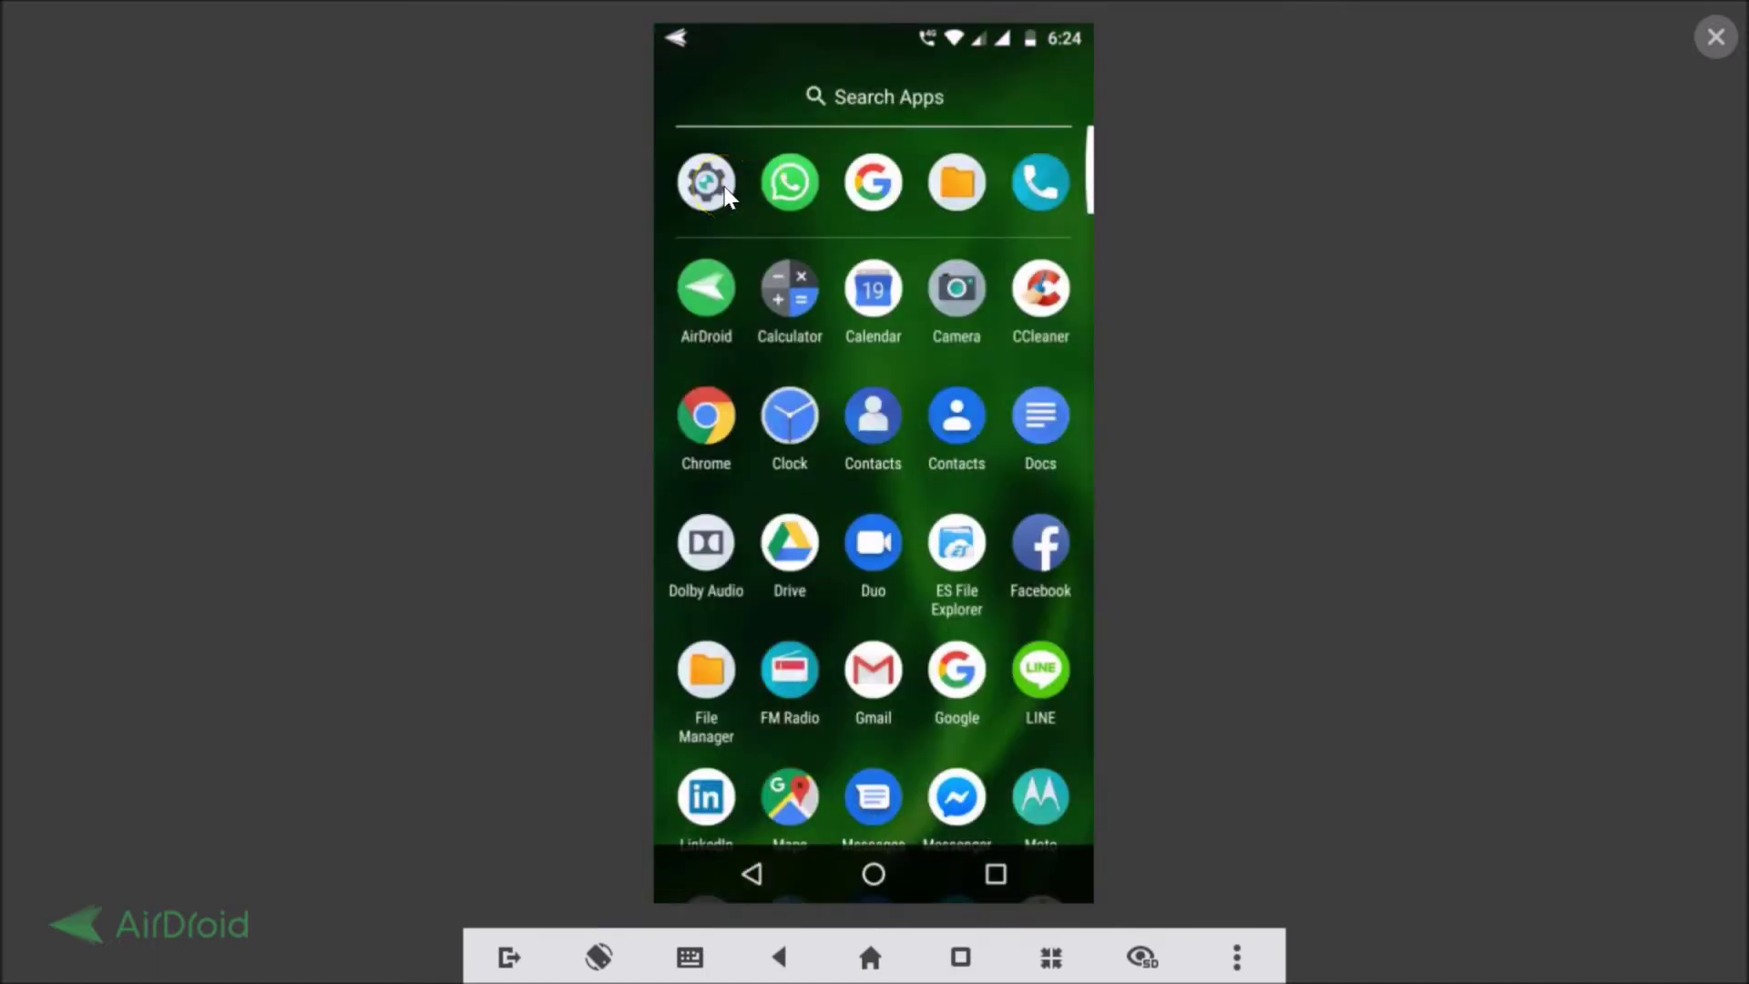
scroll(812, 394, down, 5)
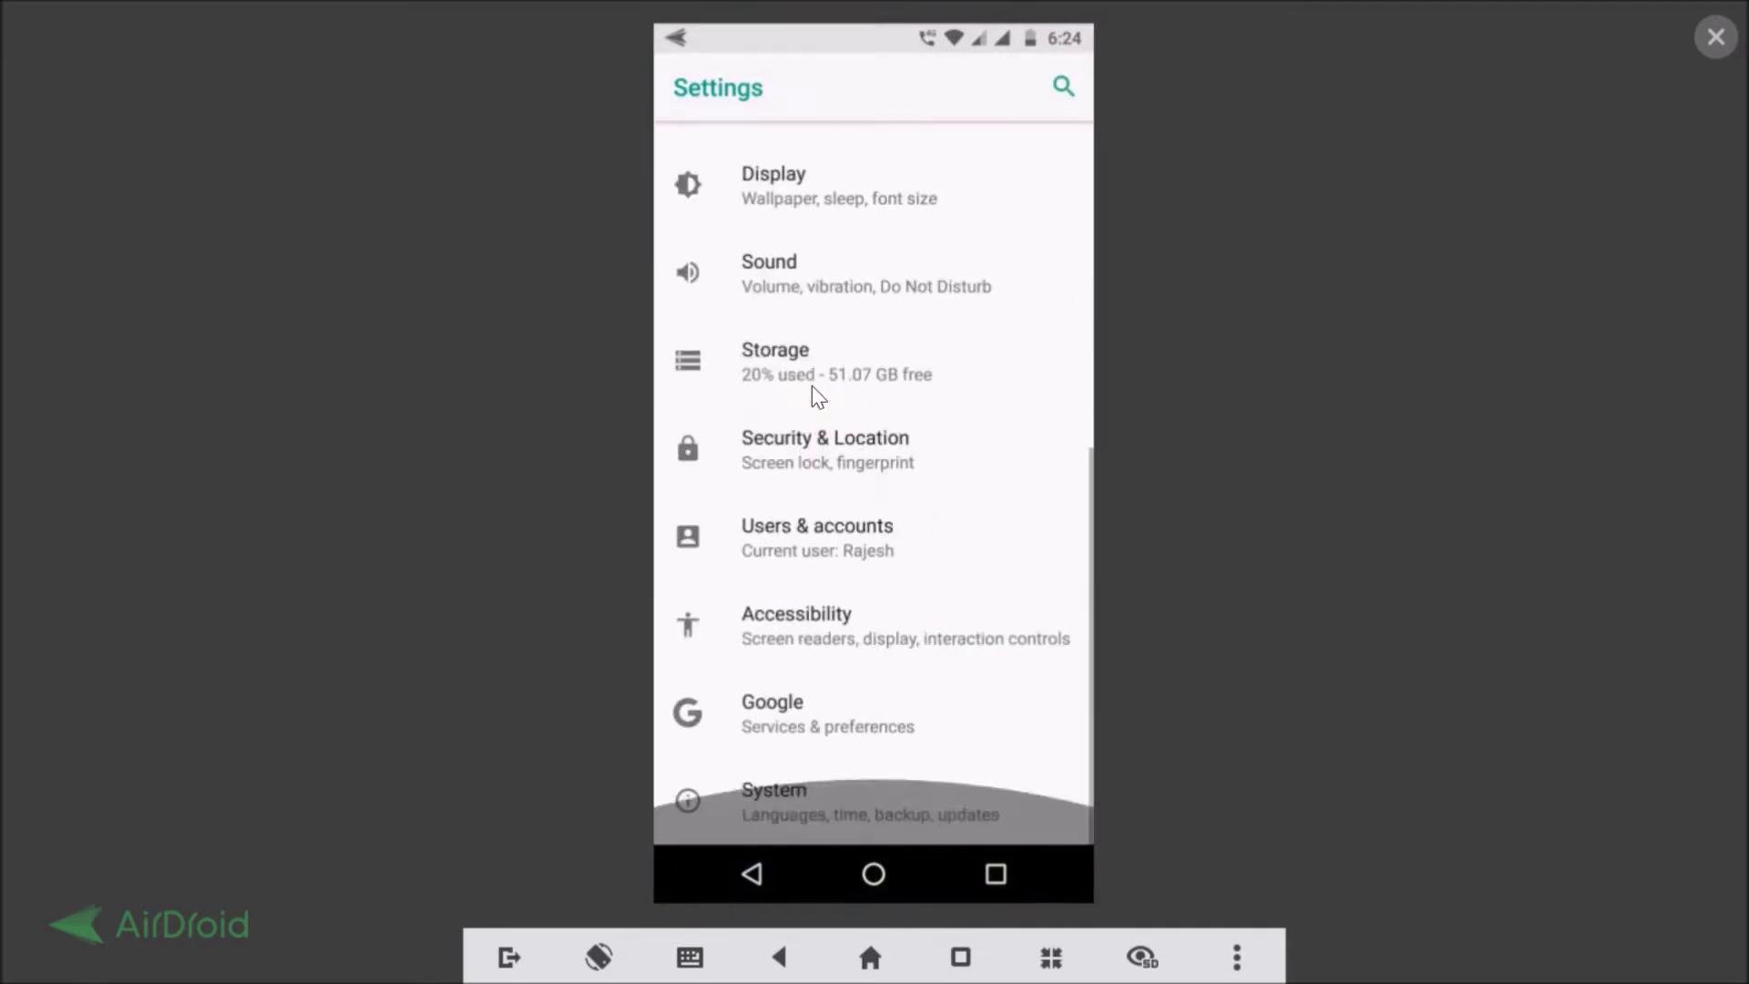
click(789, 798)
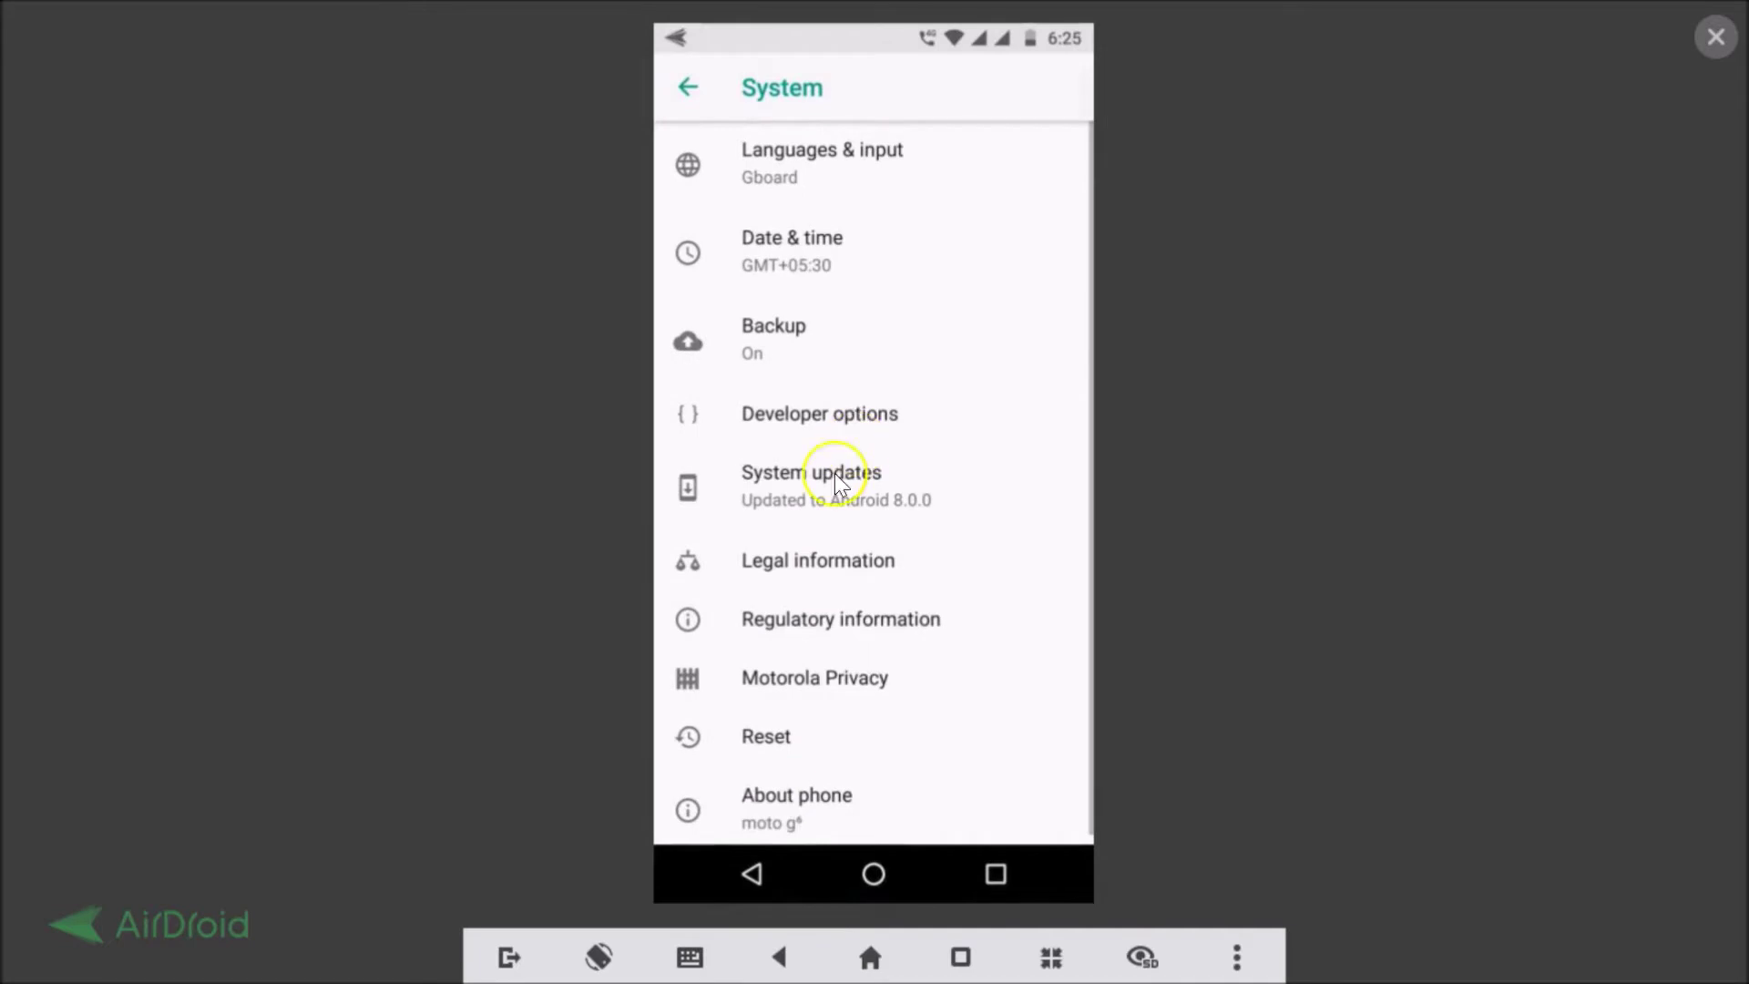
scroll(831, 597, down, 1)
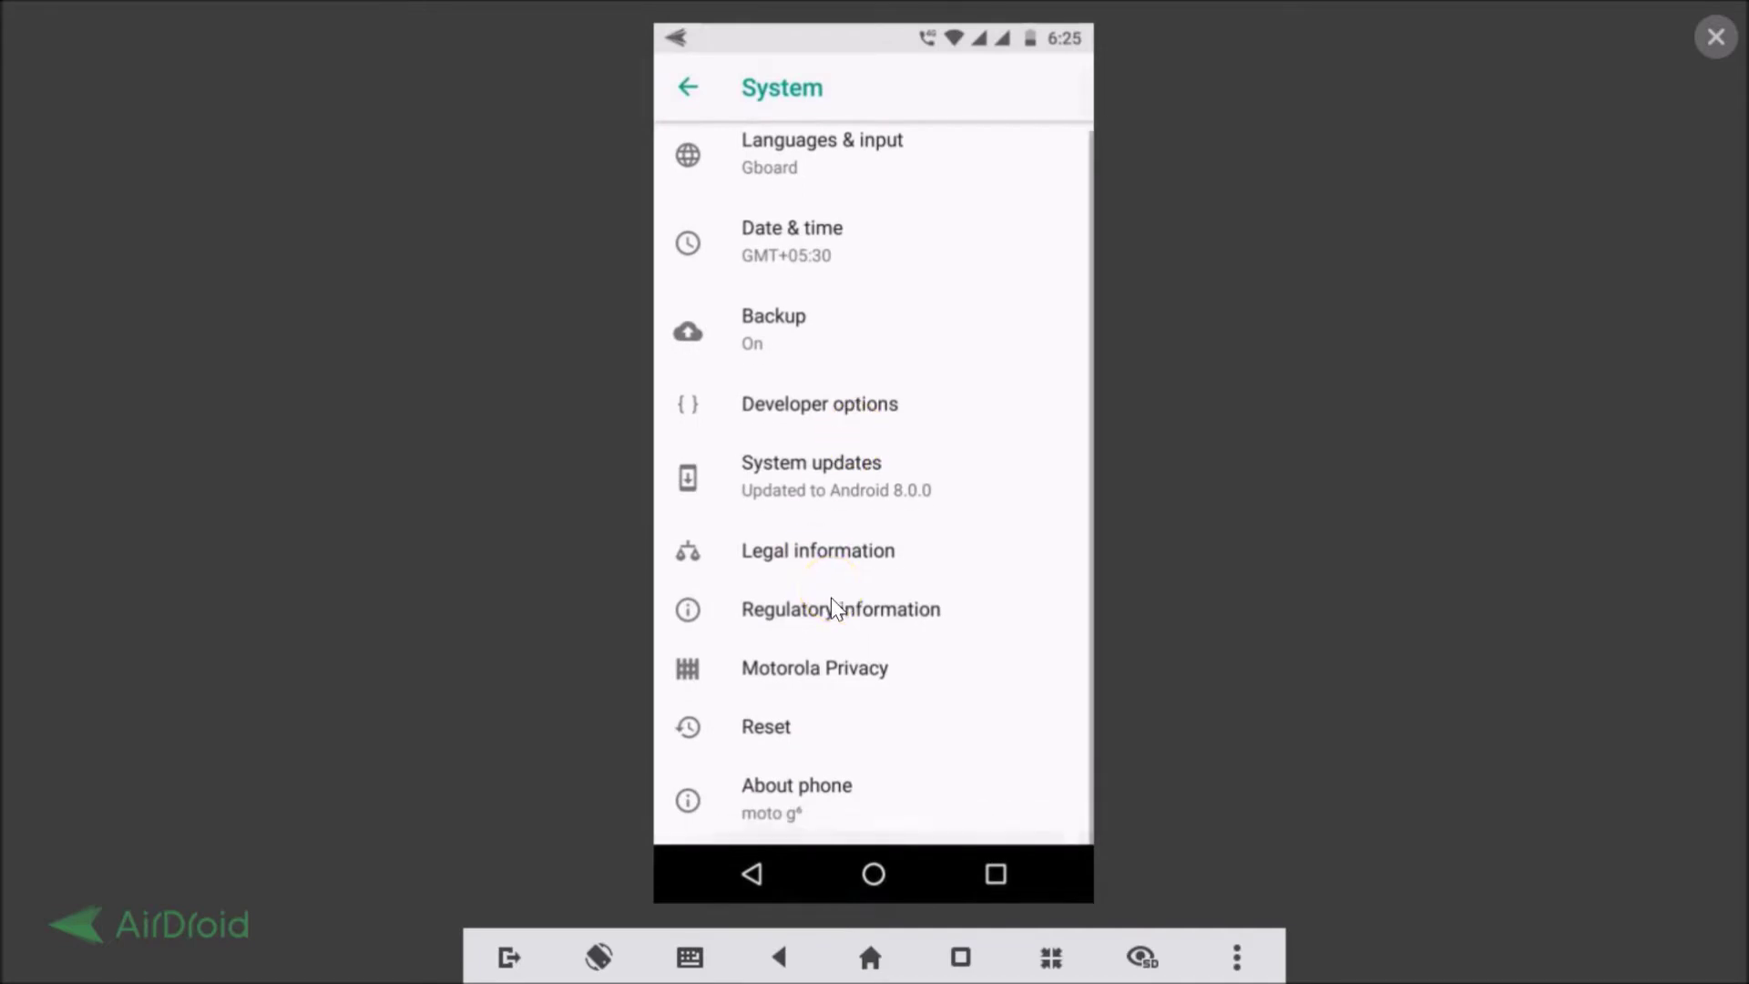
click(798, 818)
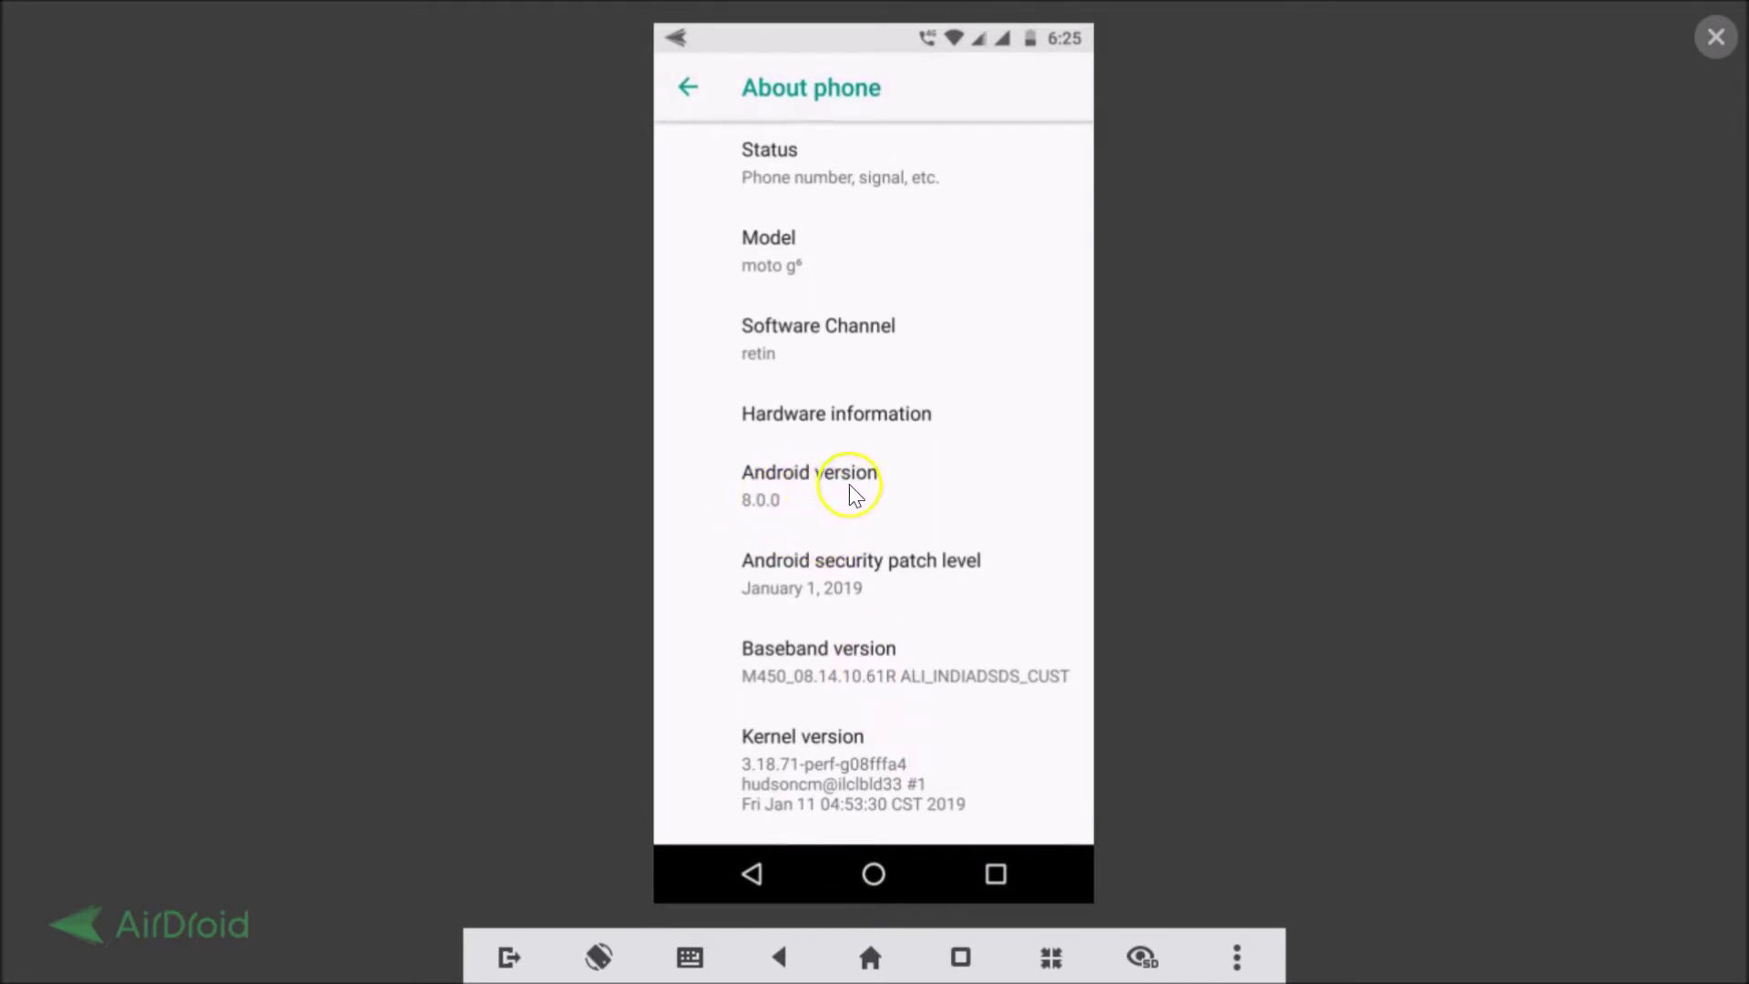
click(688, 89)
key(Escape)
key(Escape)
key(Escape)
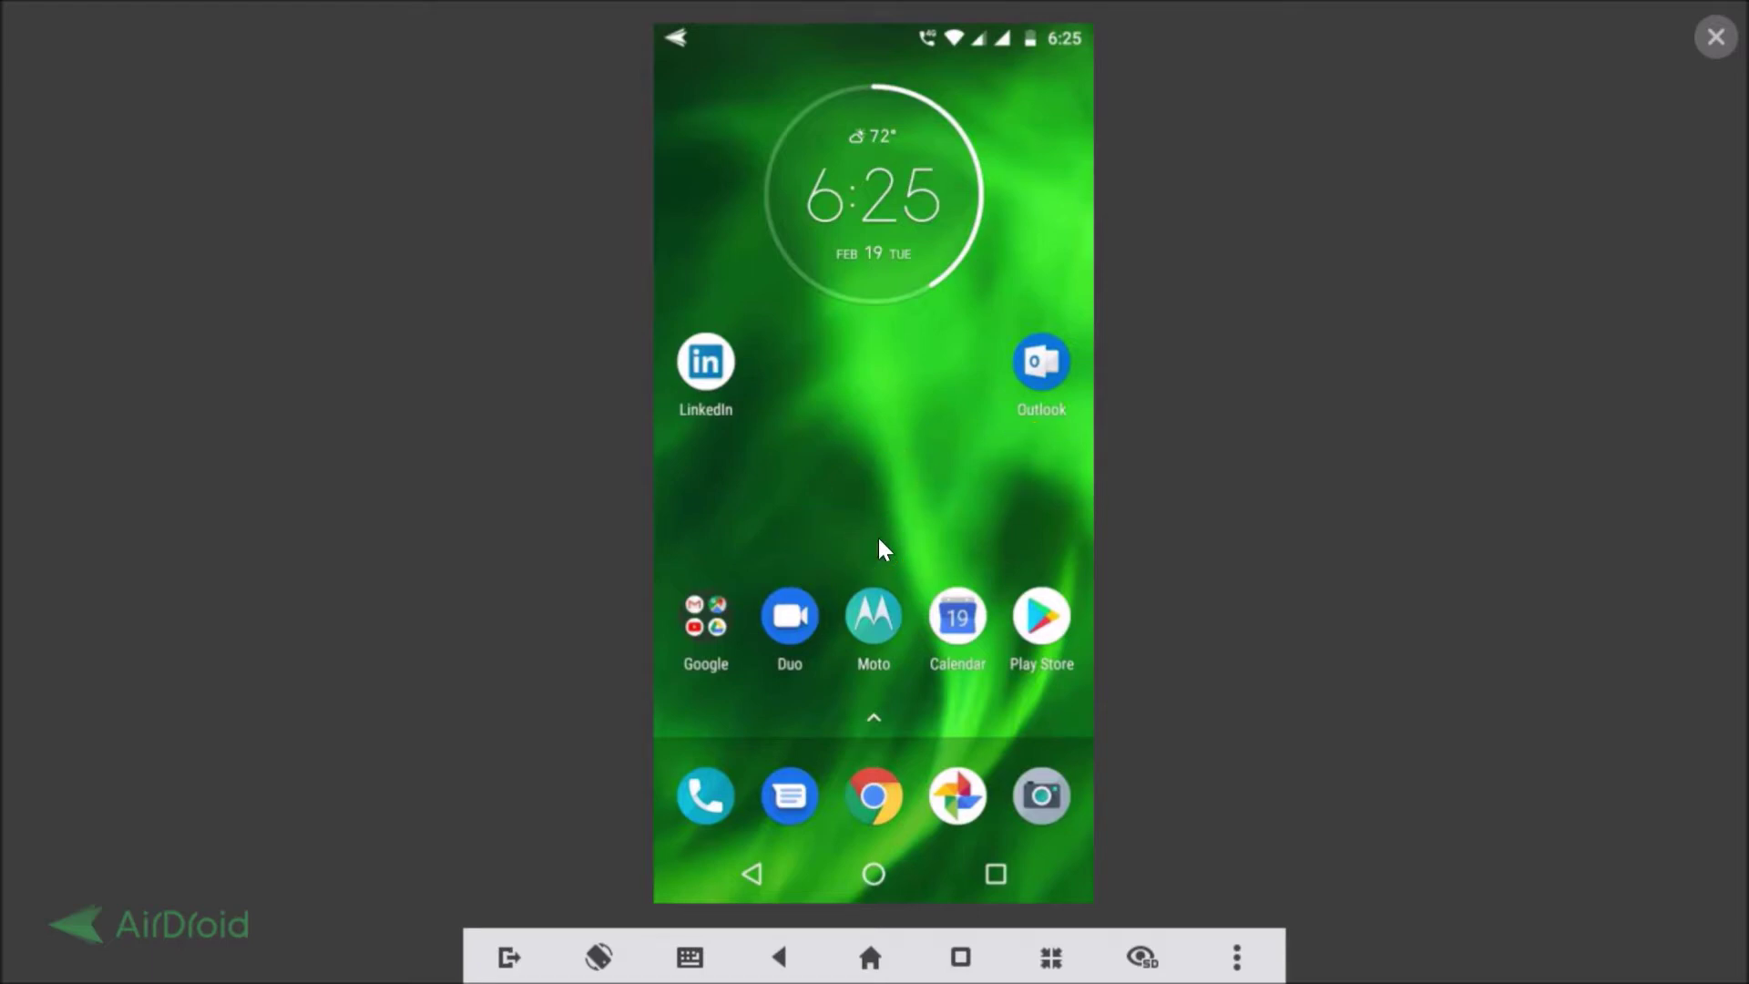
Search the Play Store for 'google', view the installed Google app's page, then return home
click(1057, 616)
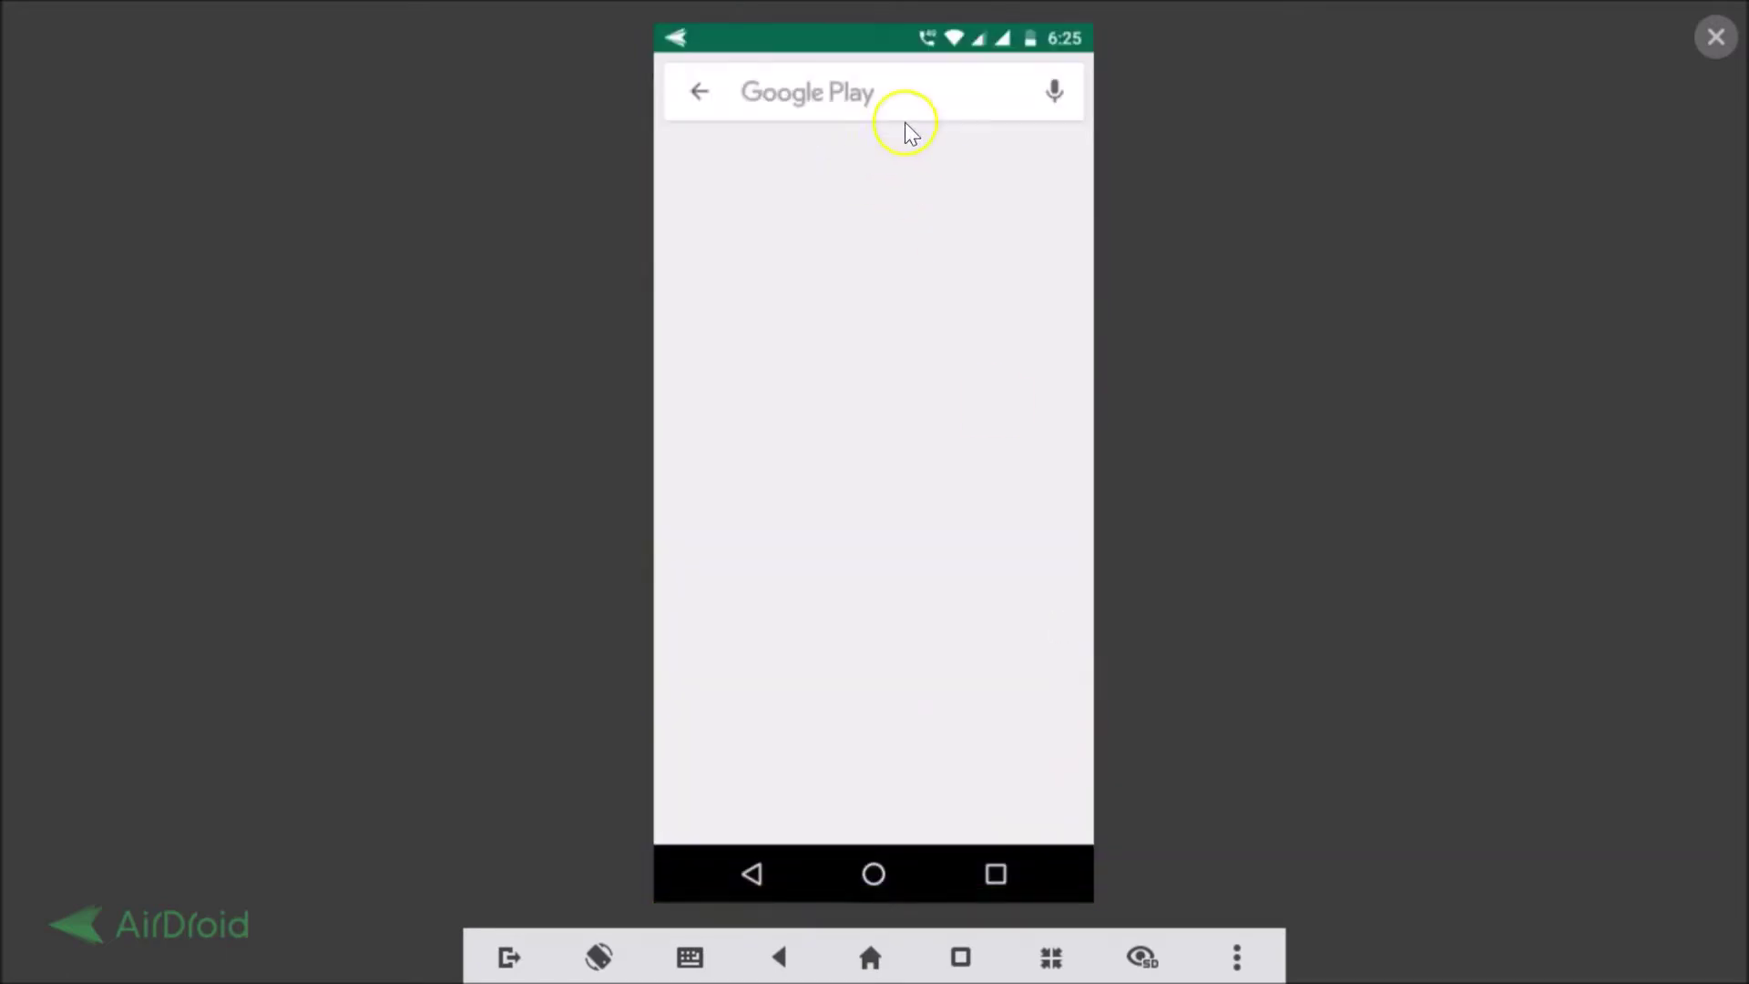
click(866, 97)
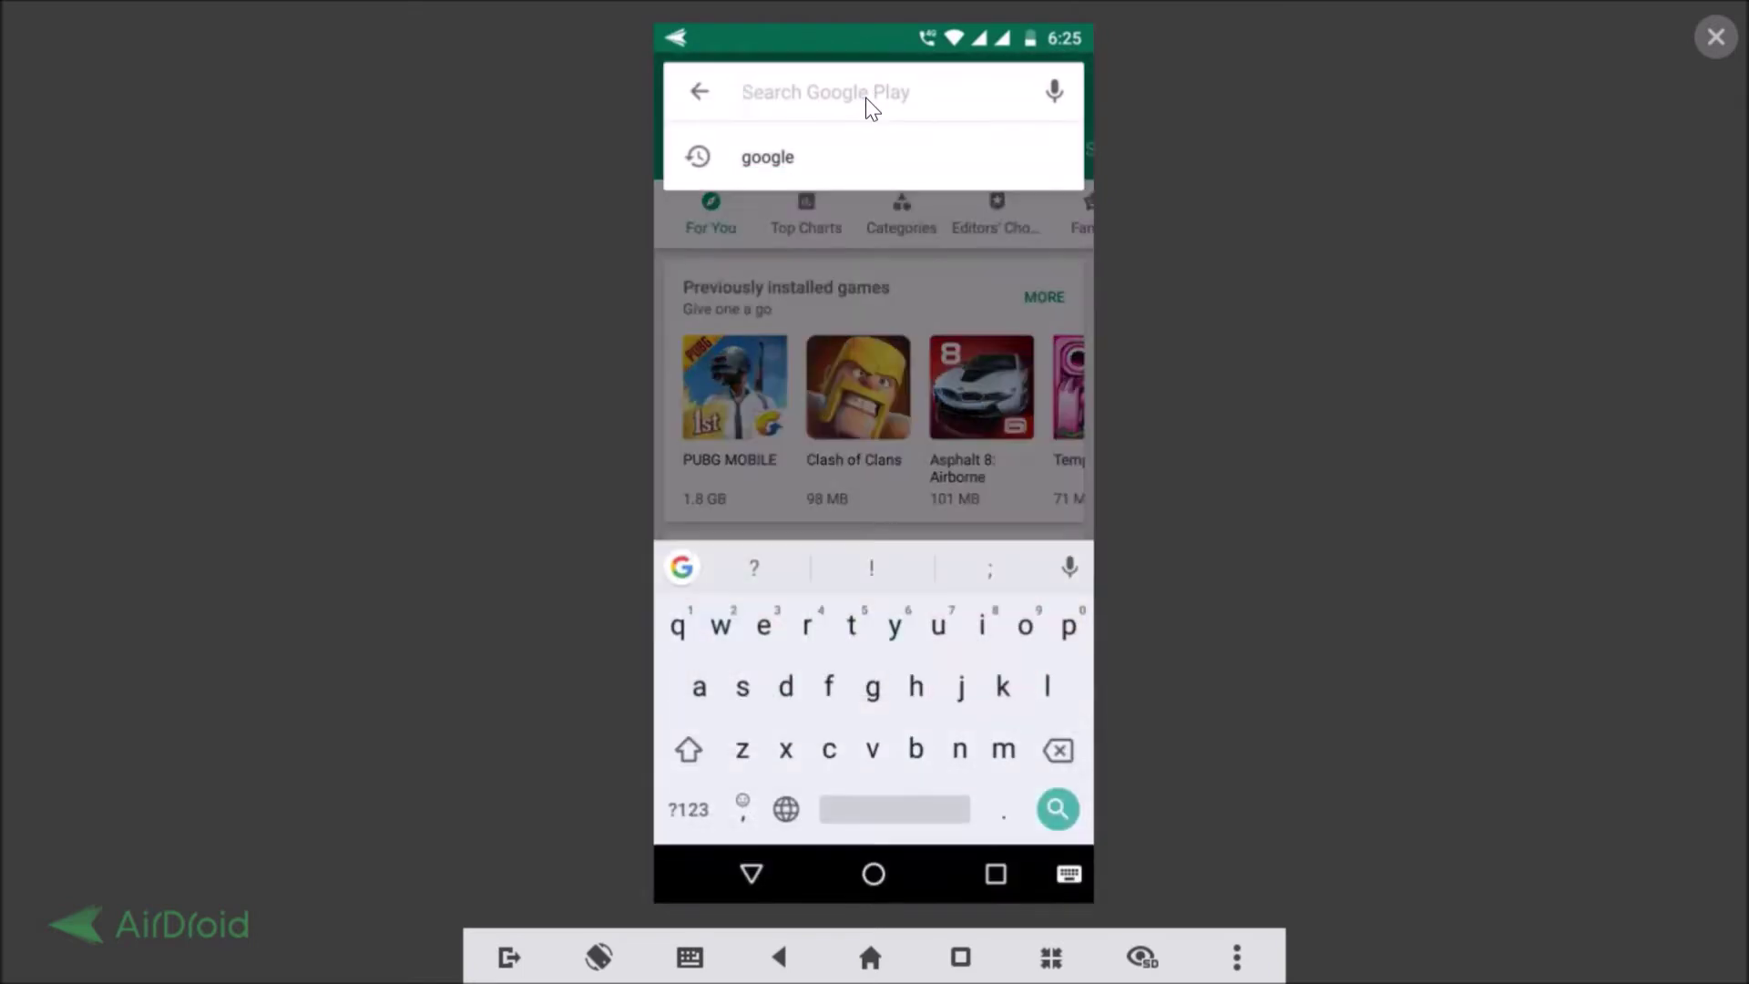
click(808, 102)
click(770, 157)
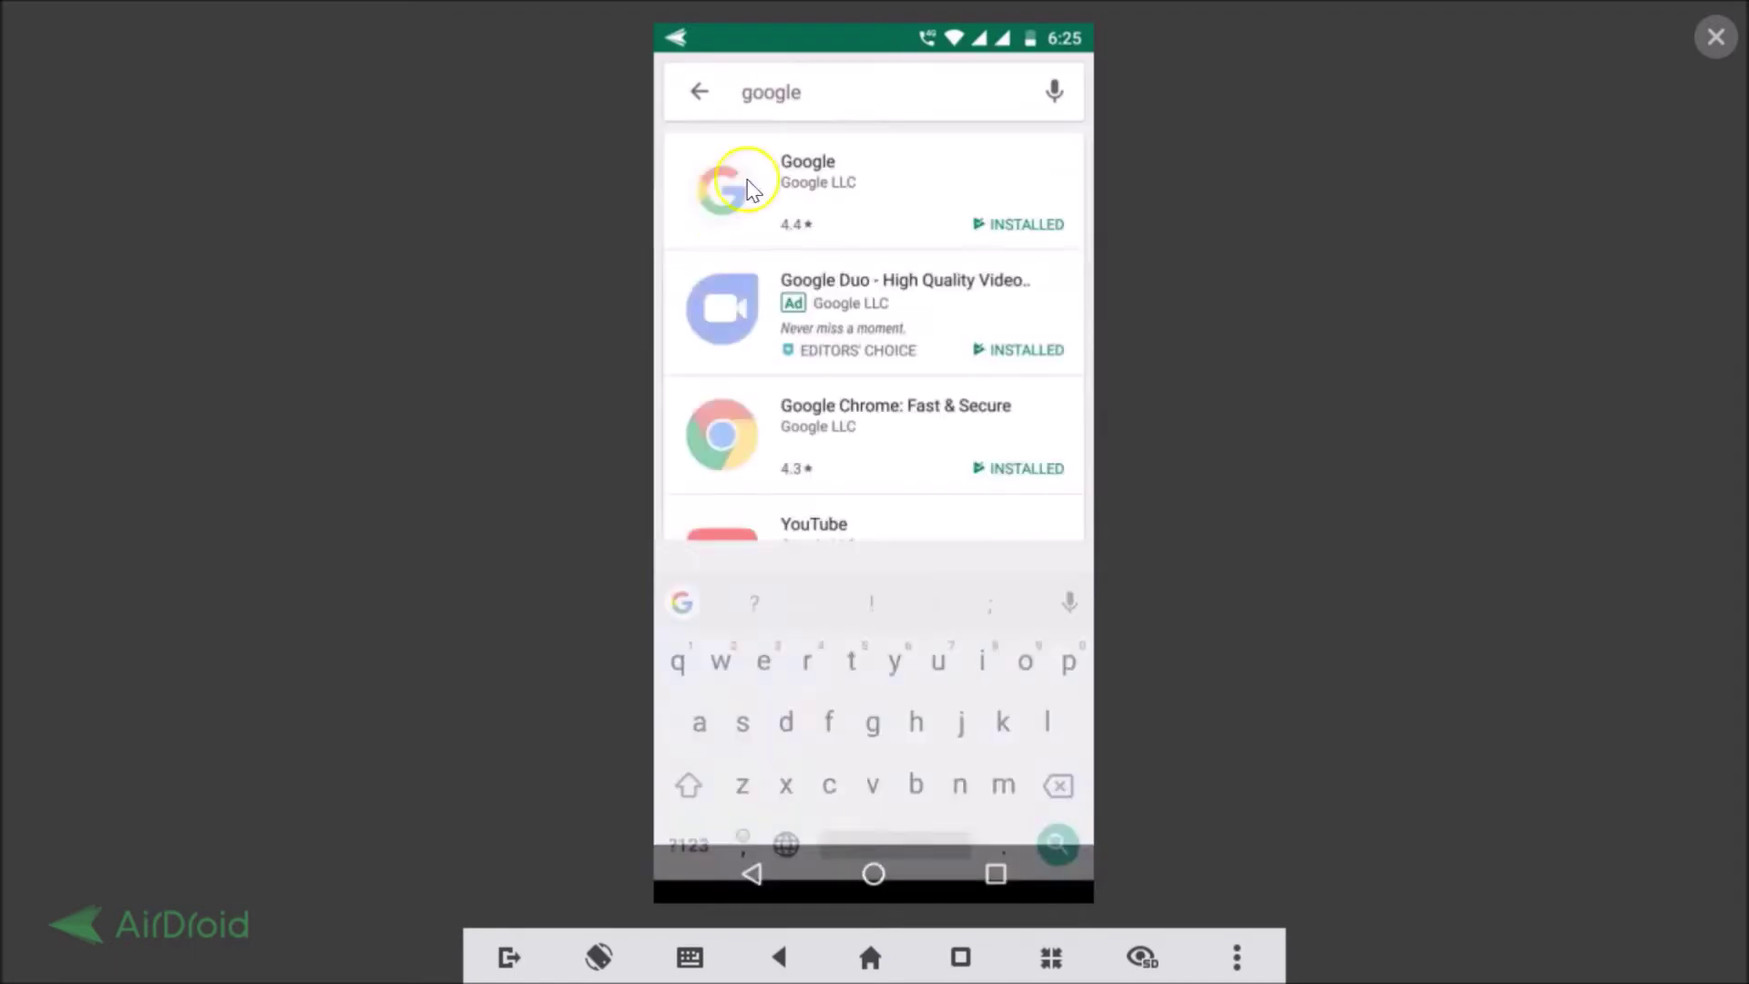
click(882, 175)
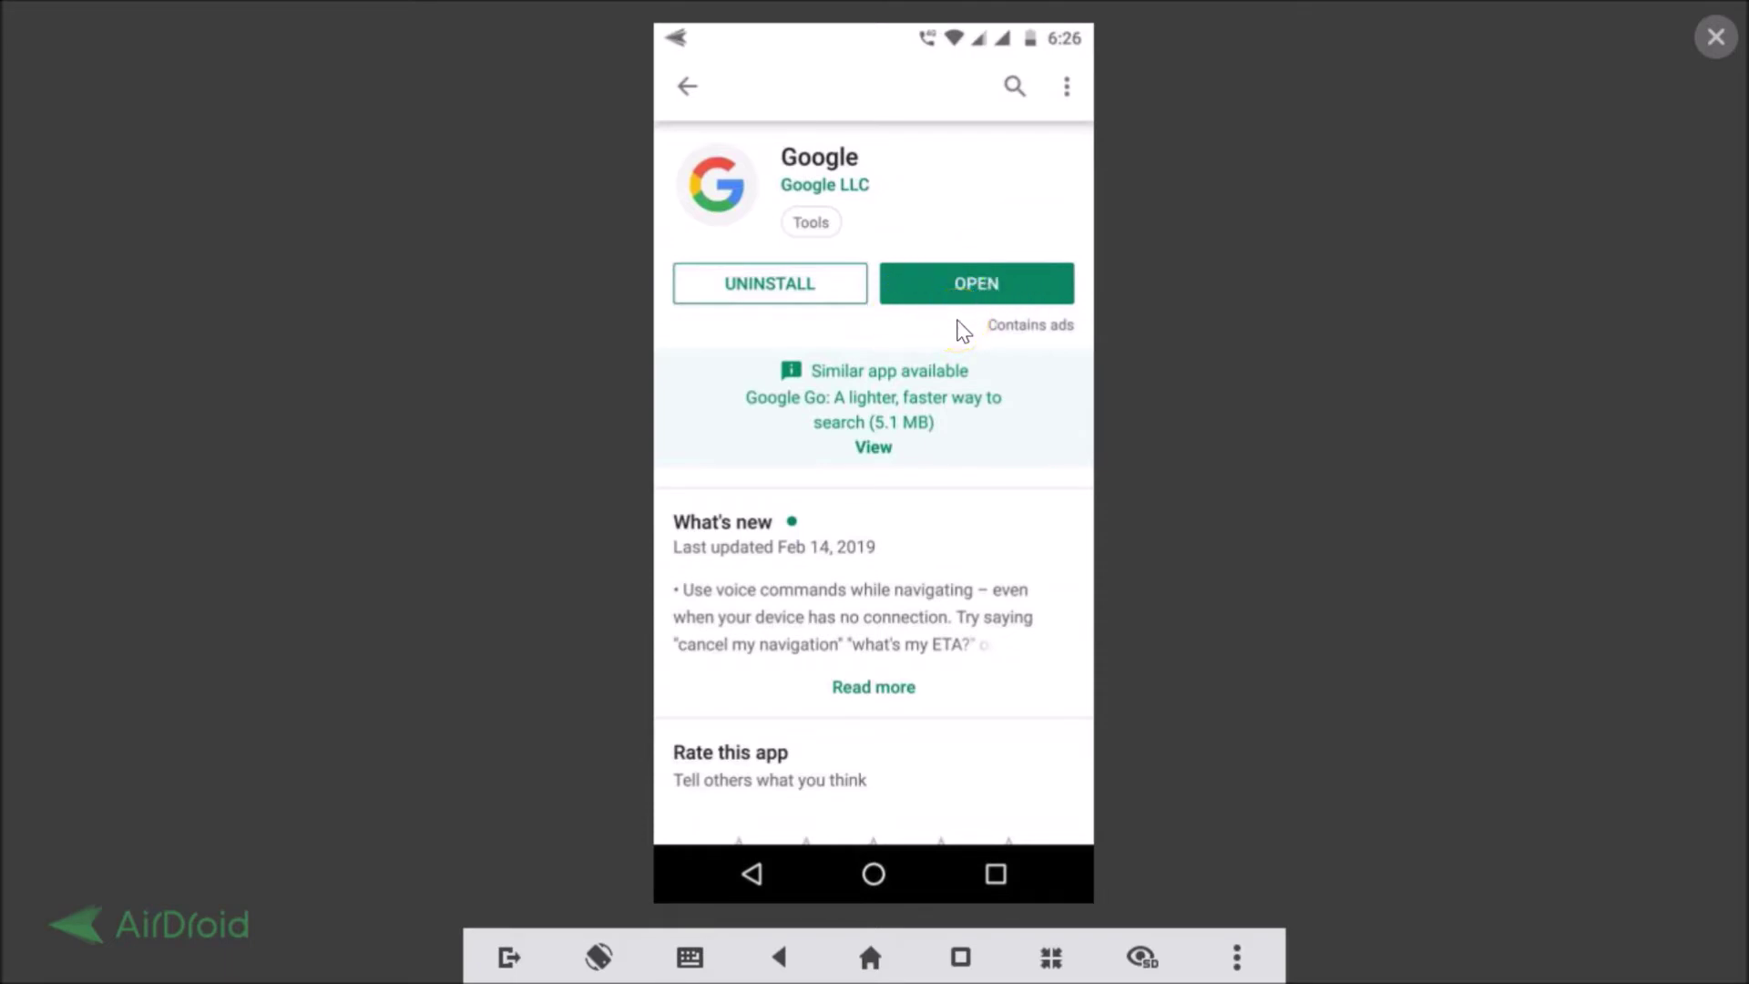
click(742, 867)
click(742, 866)
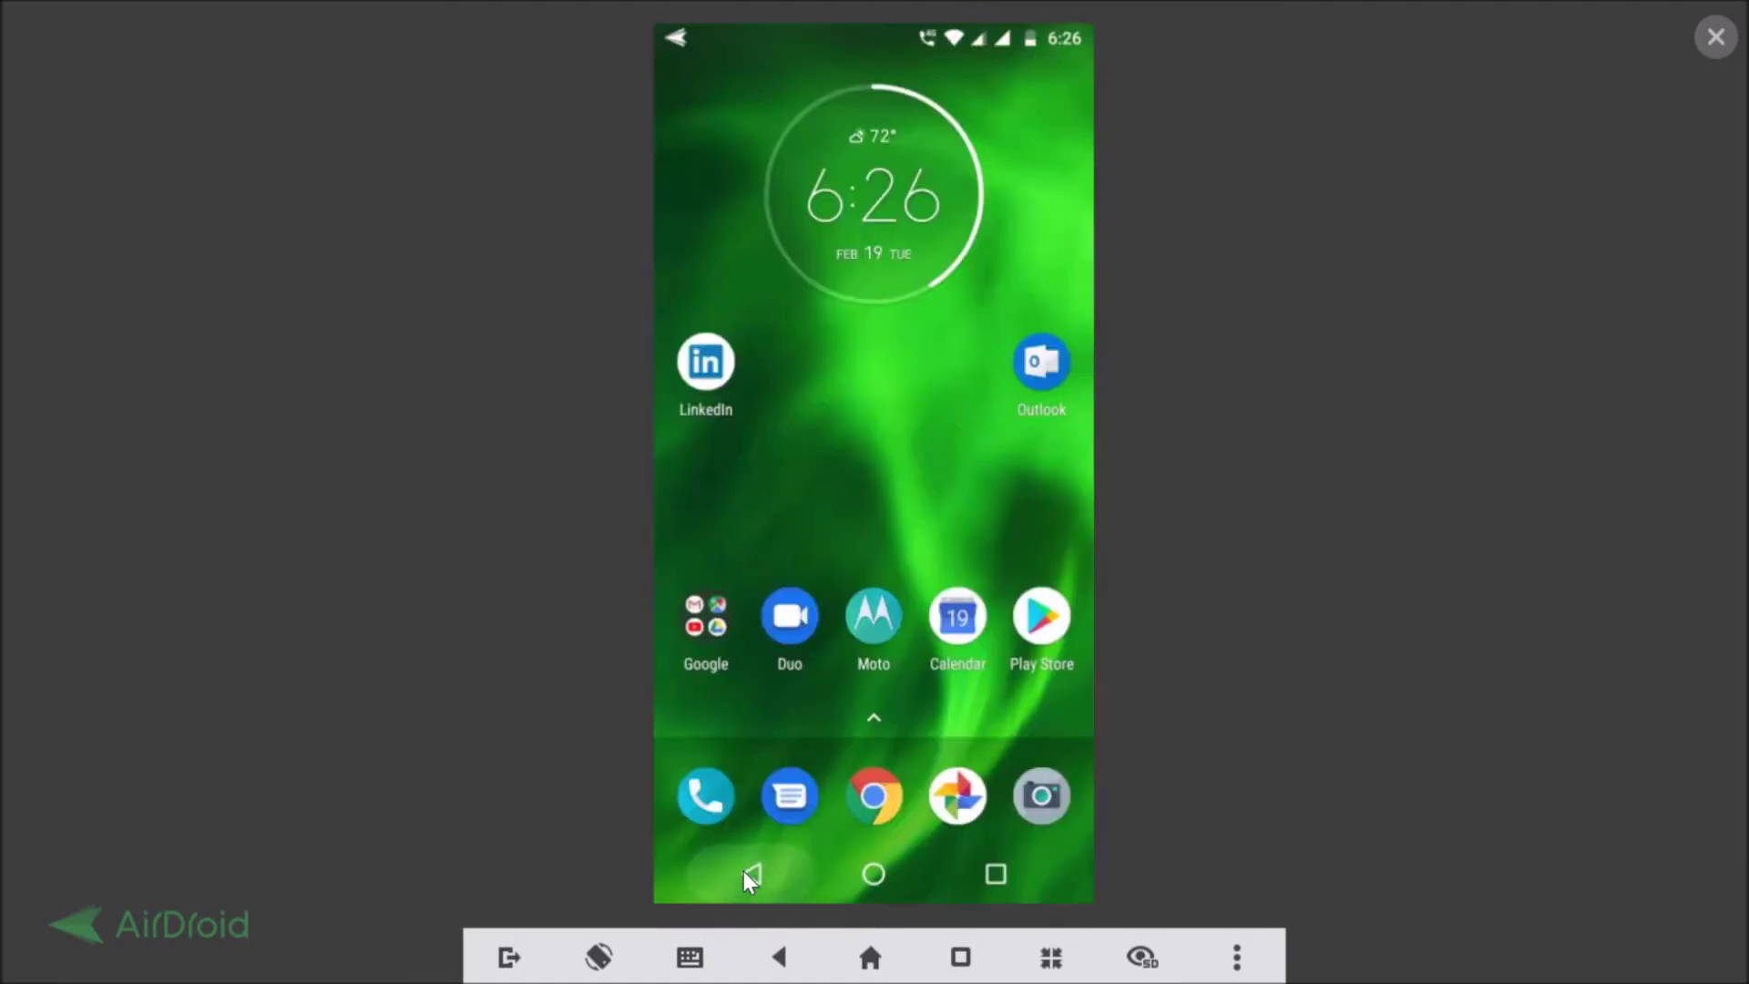
Launch the Google app from the app drawer and open Settings from its More menu
click(873, 719)
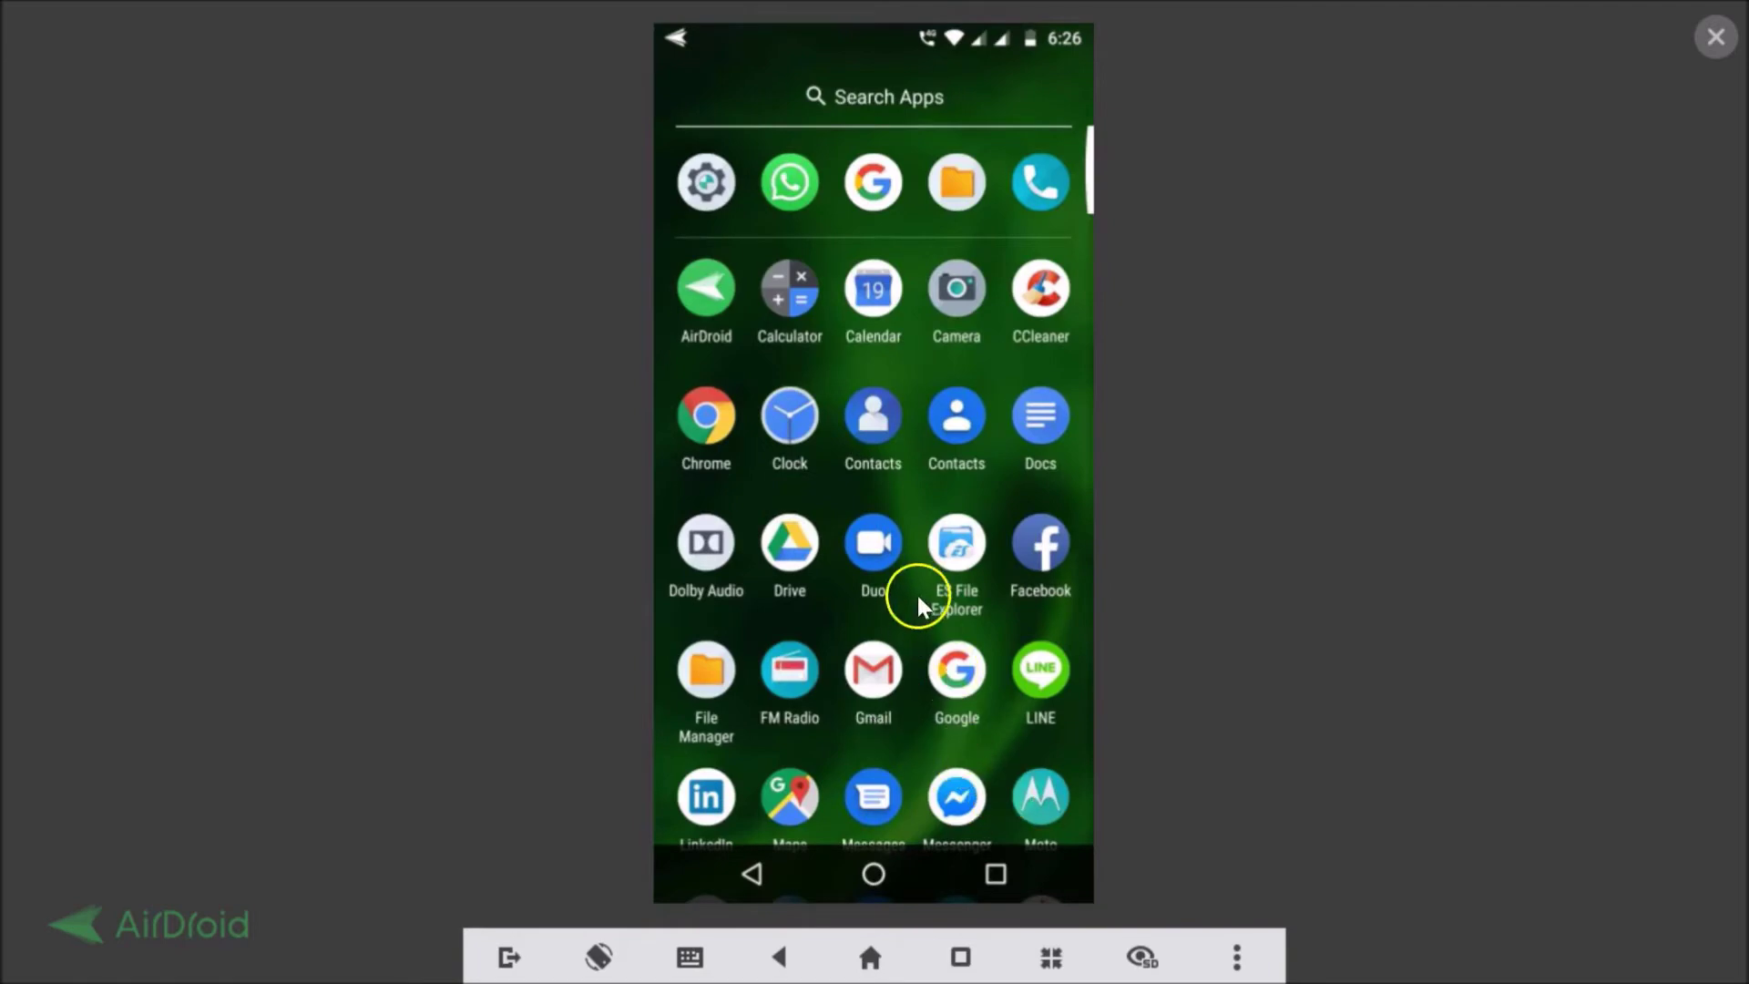
scroll(915, 587, down, 3)
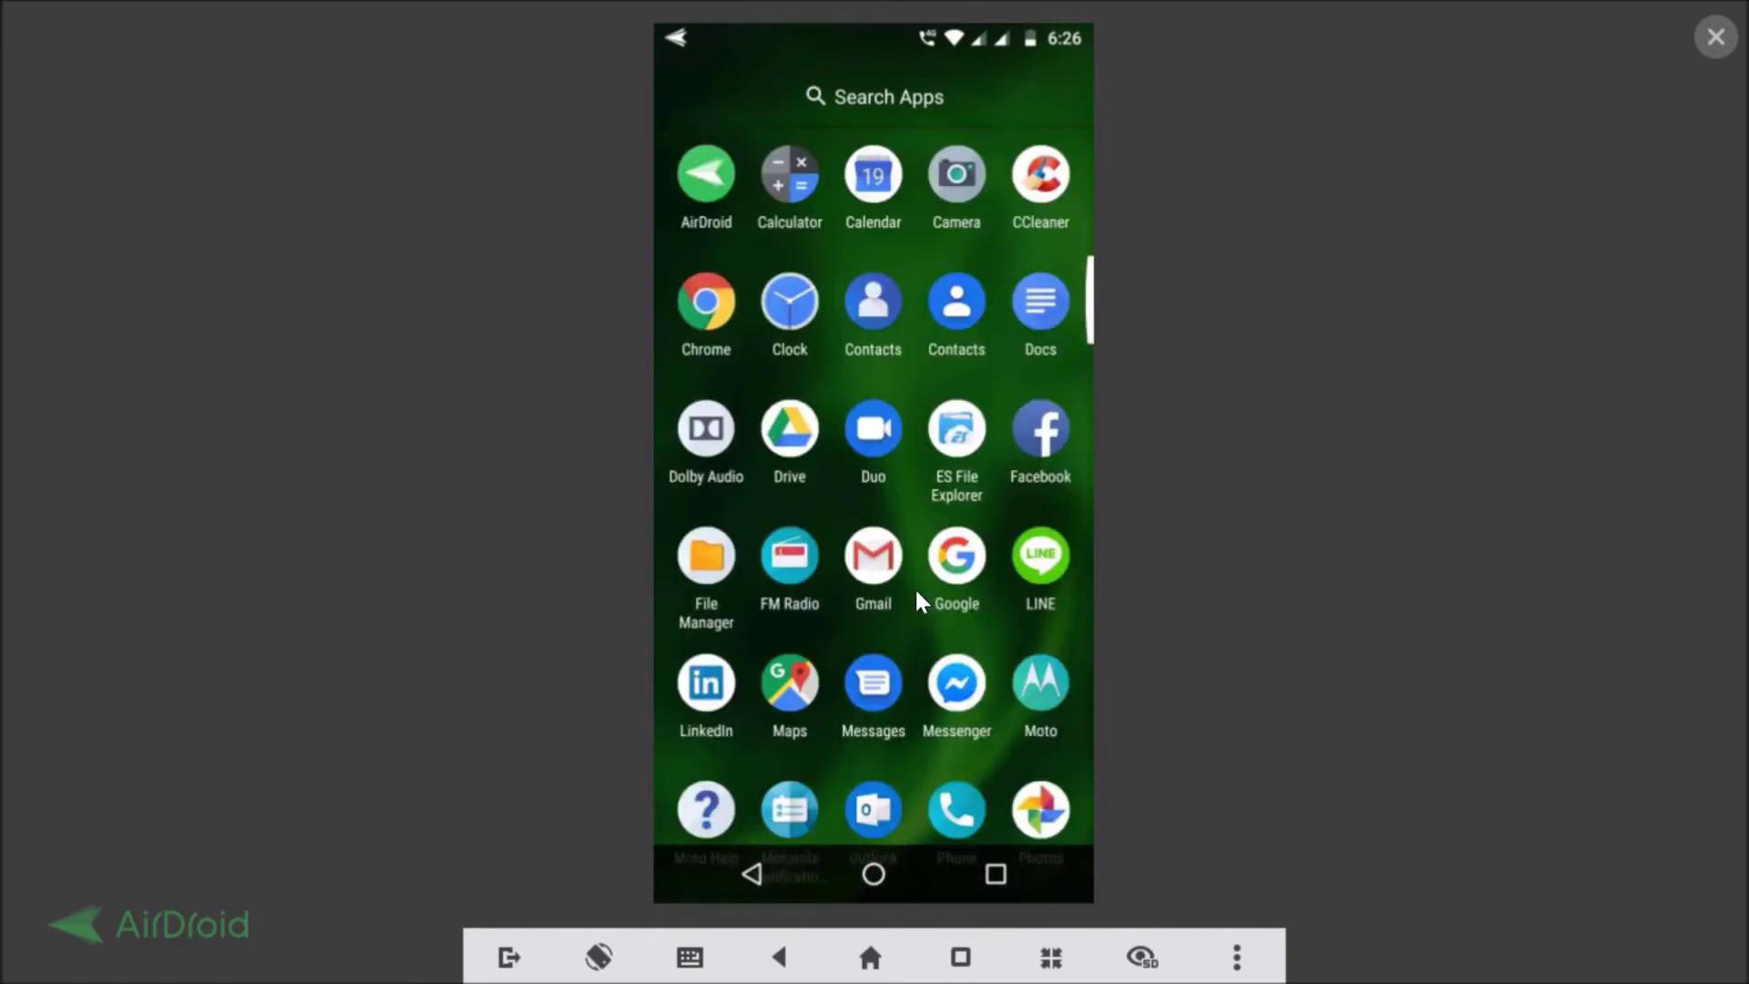
click(957, 499)
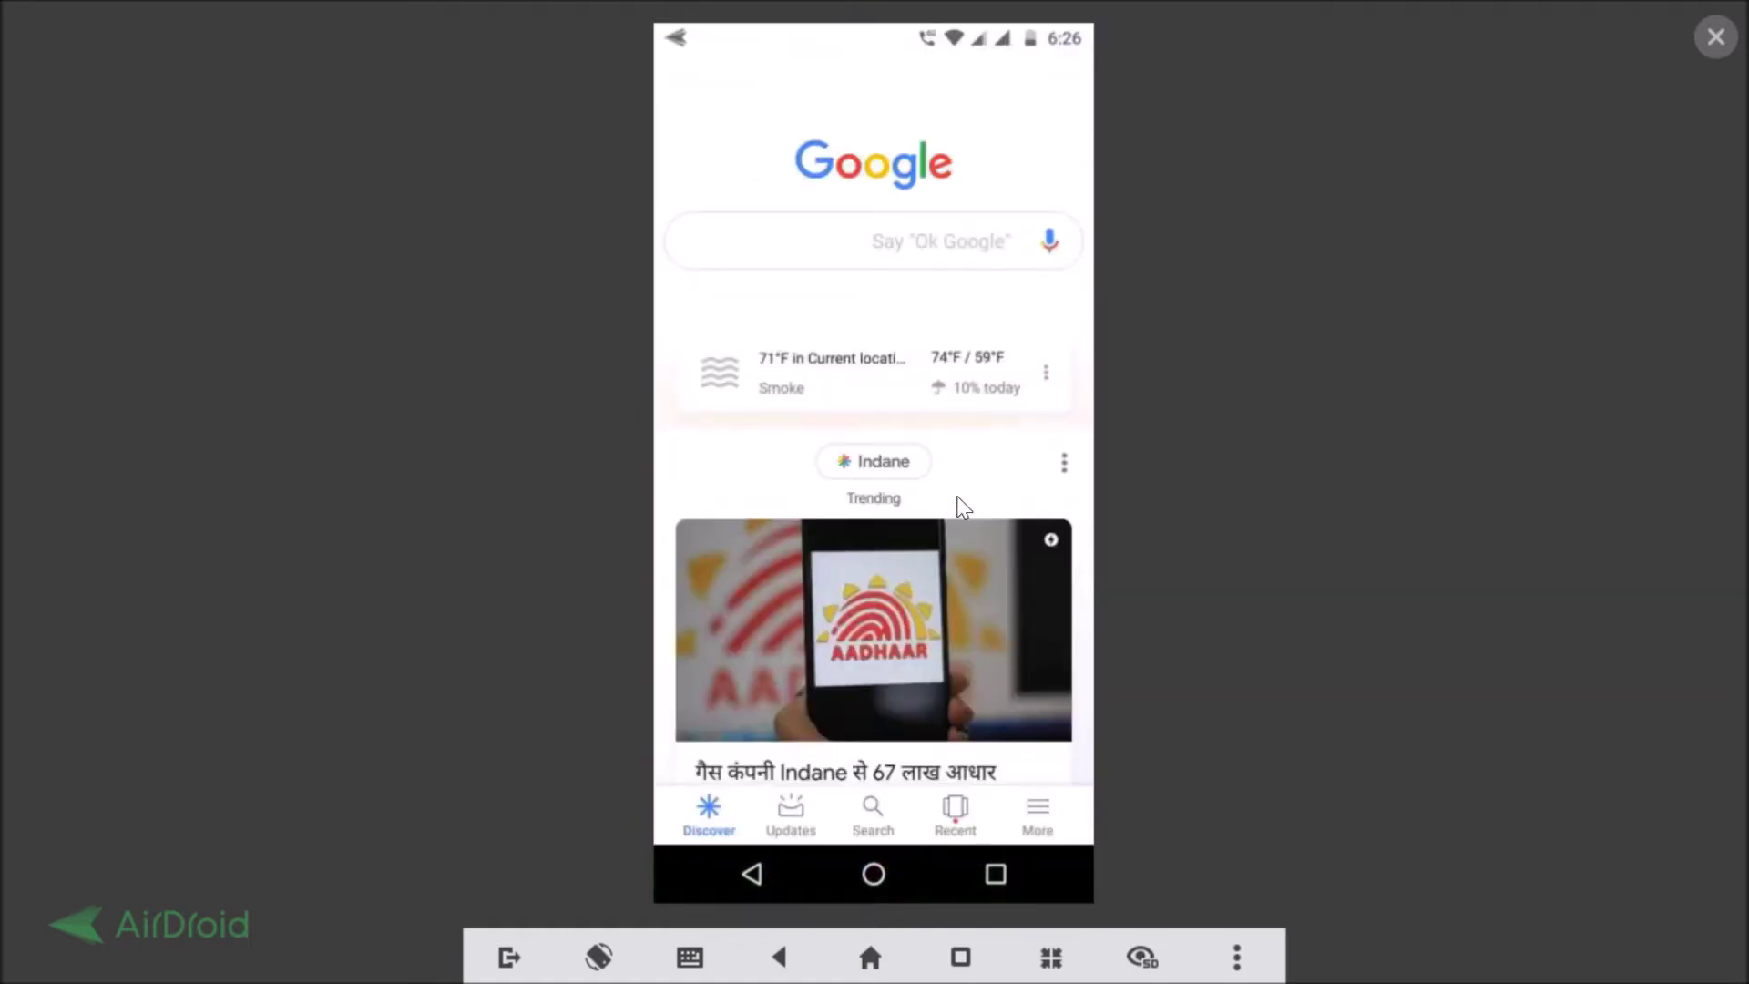
click(1044, 807)
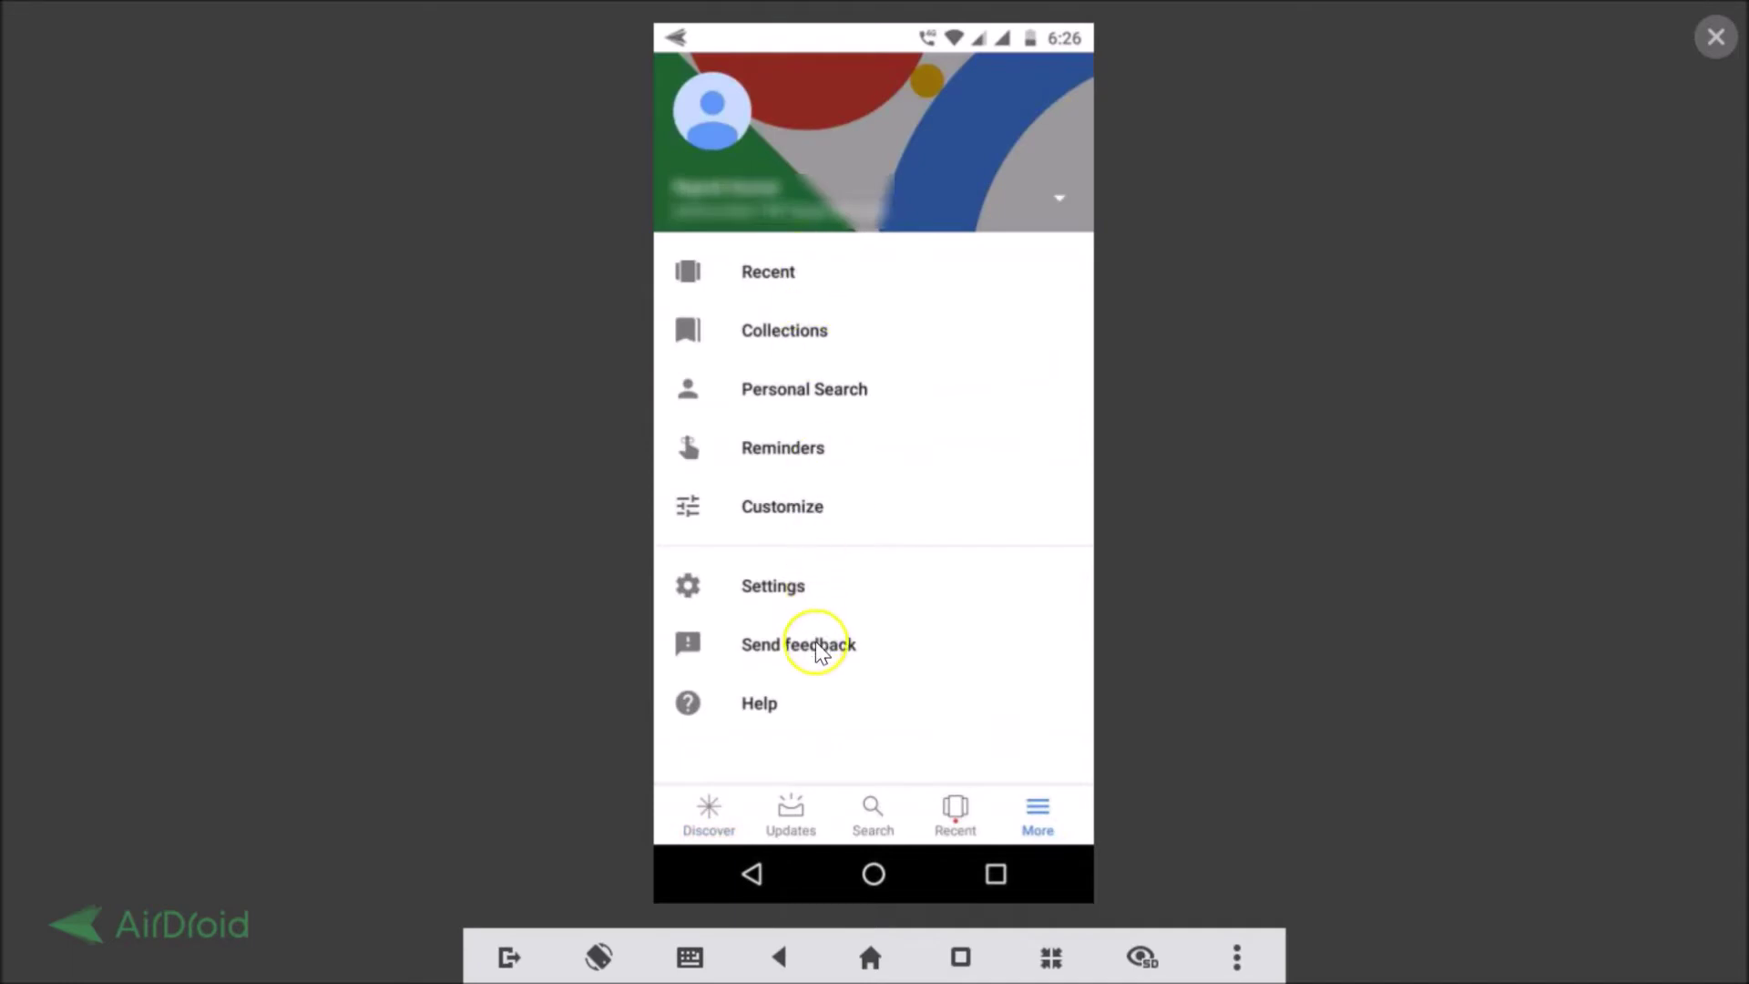
click(785, 586)
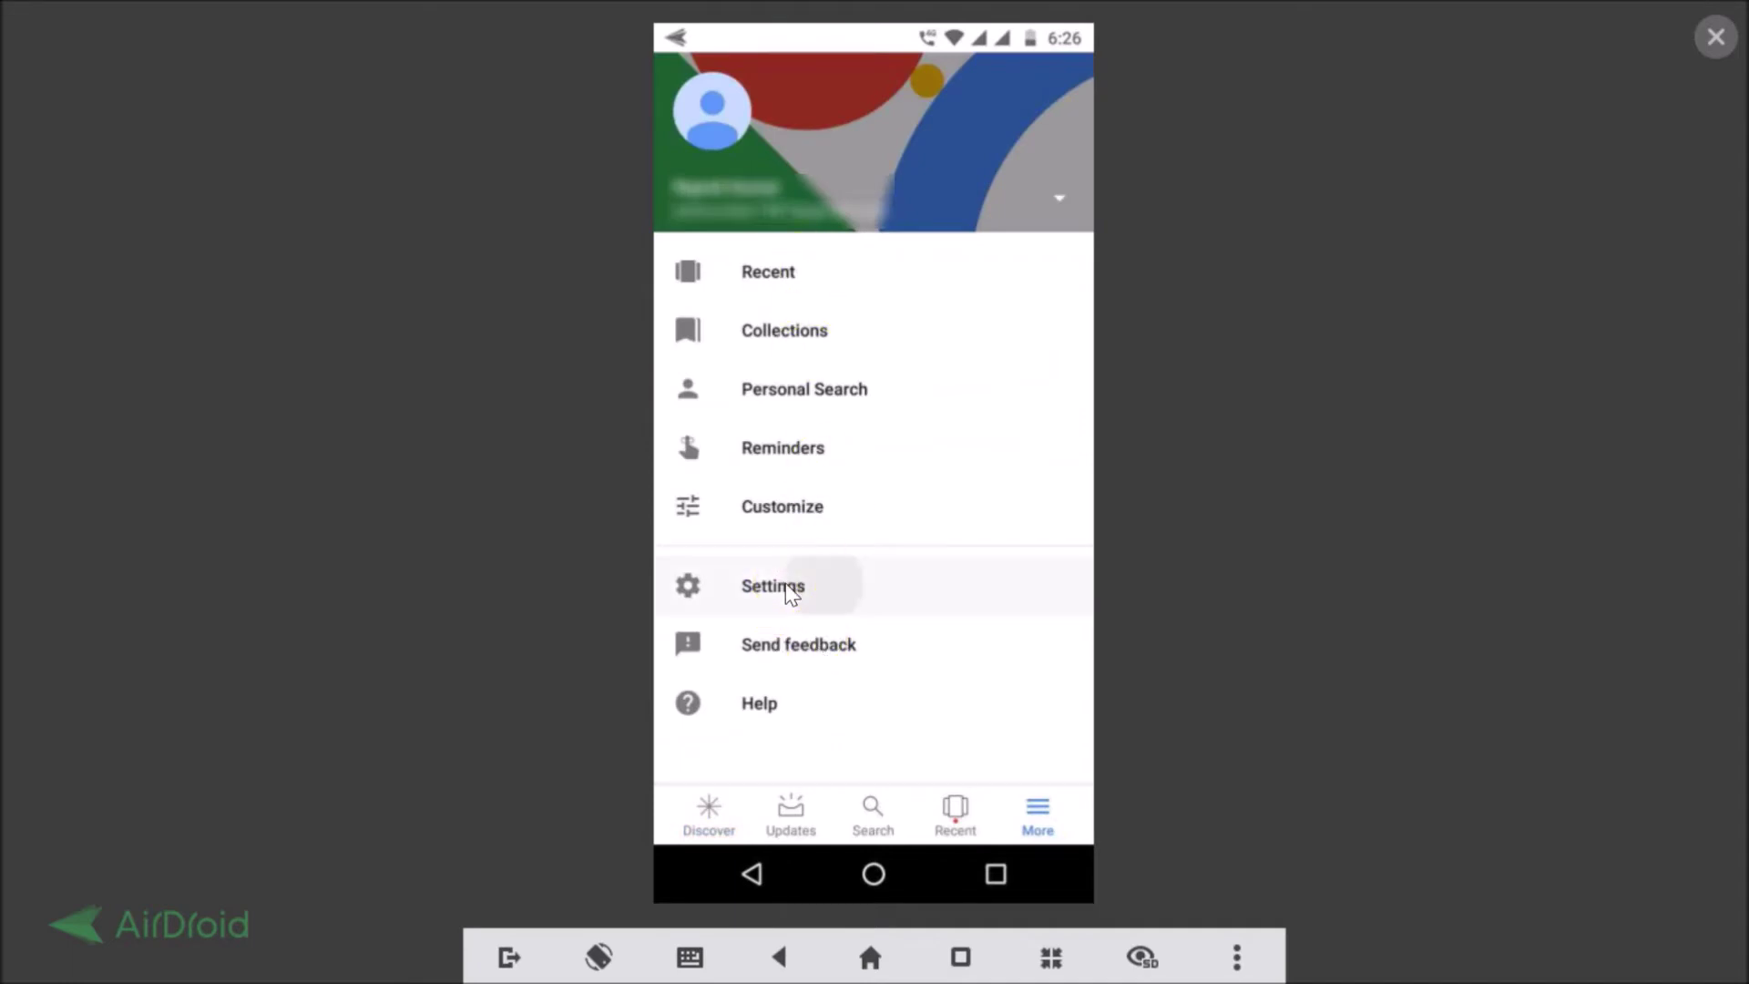
Open the Phone entry under the account's Assistant devices and switch Google Assistant on
click(736, 271)
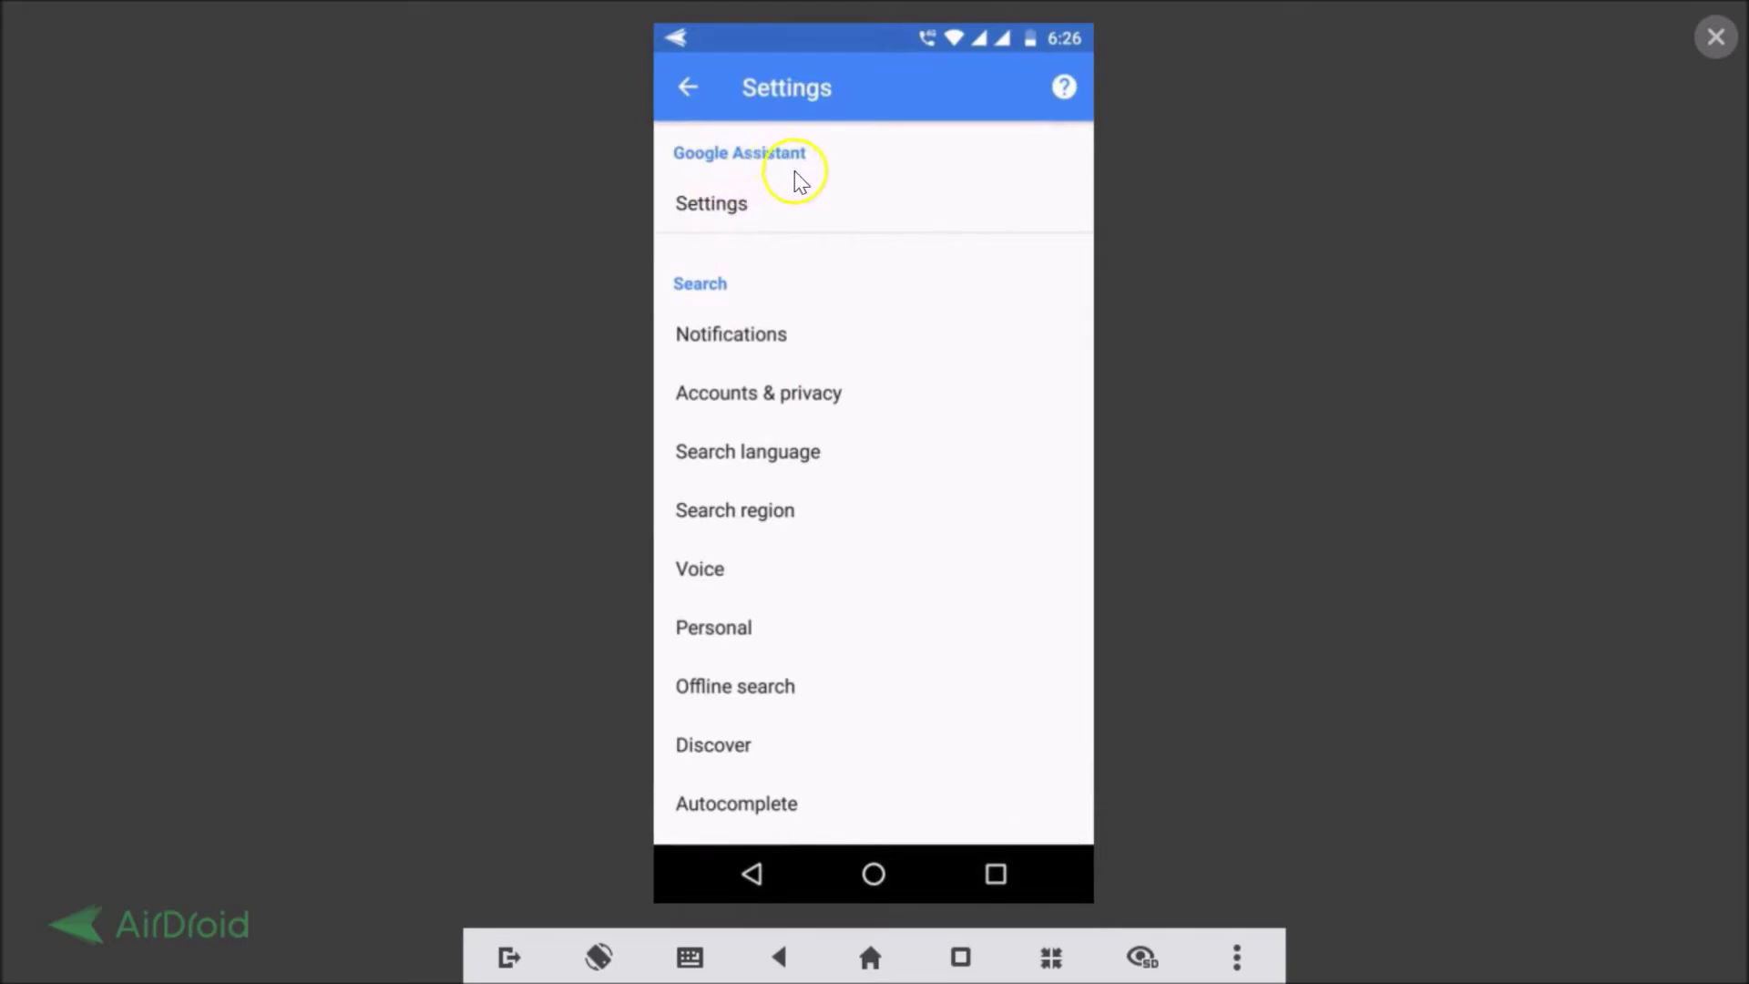
click(763, 216)
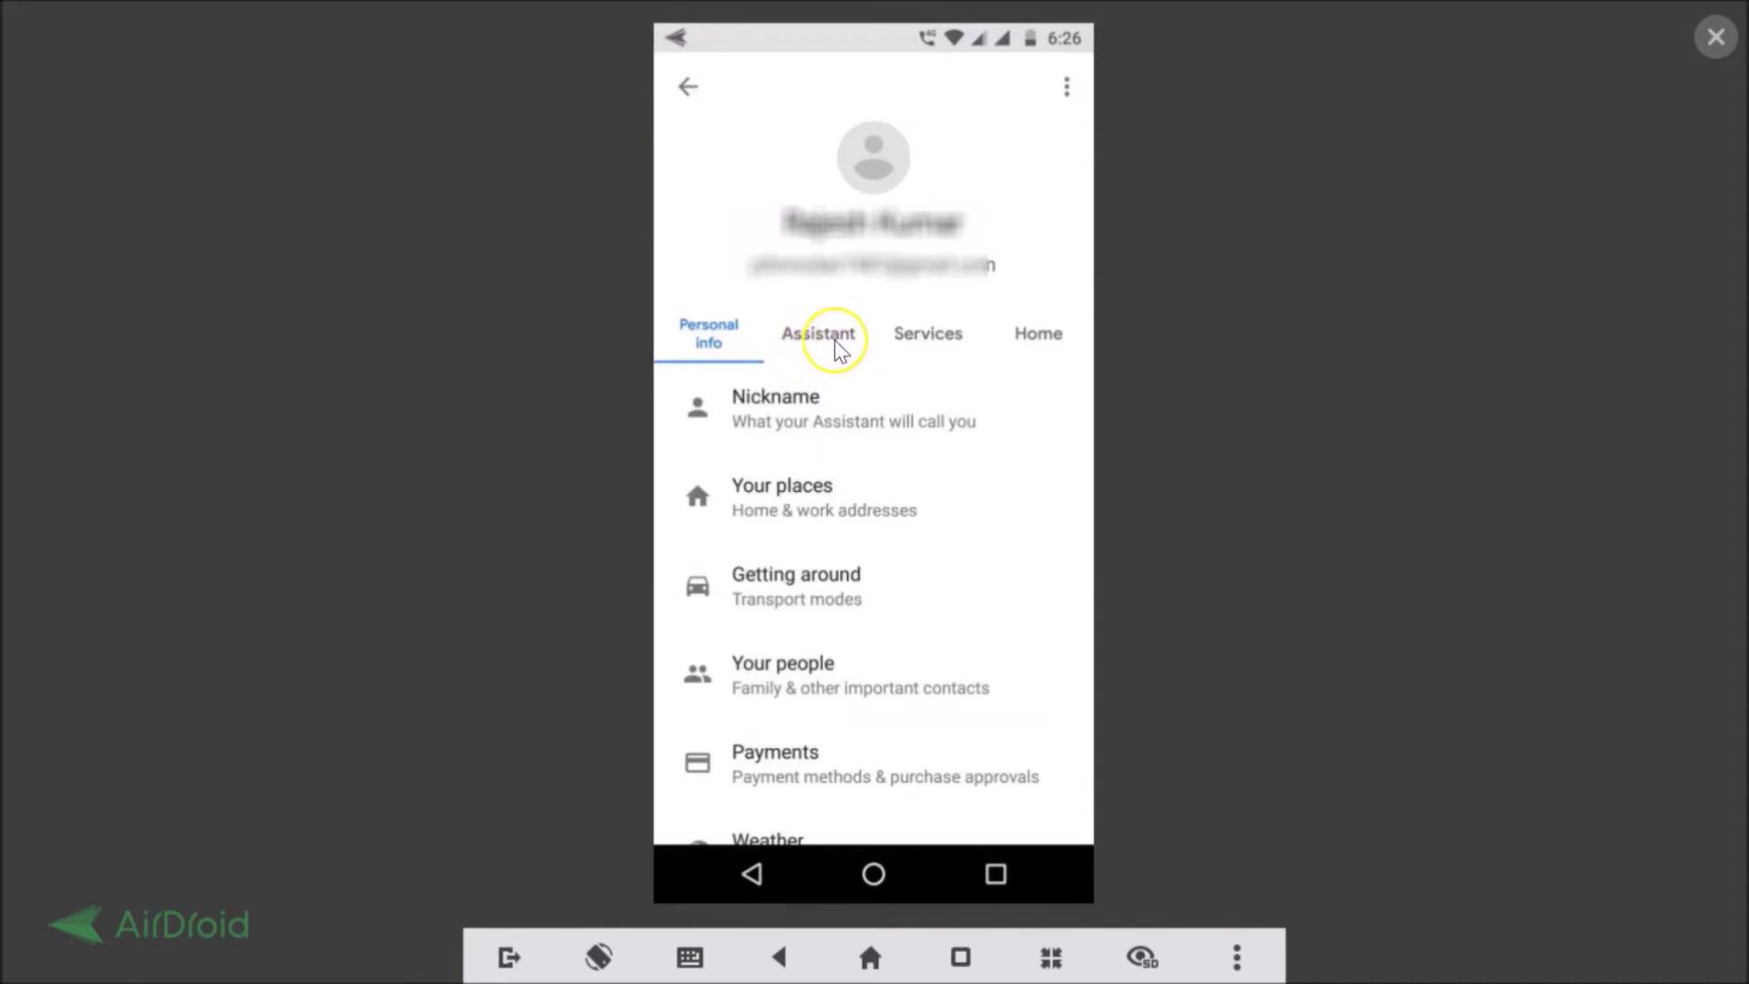
click(836, 347)
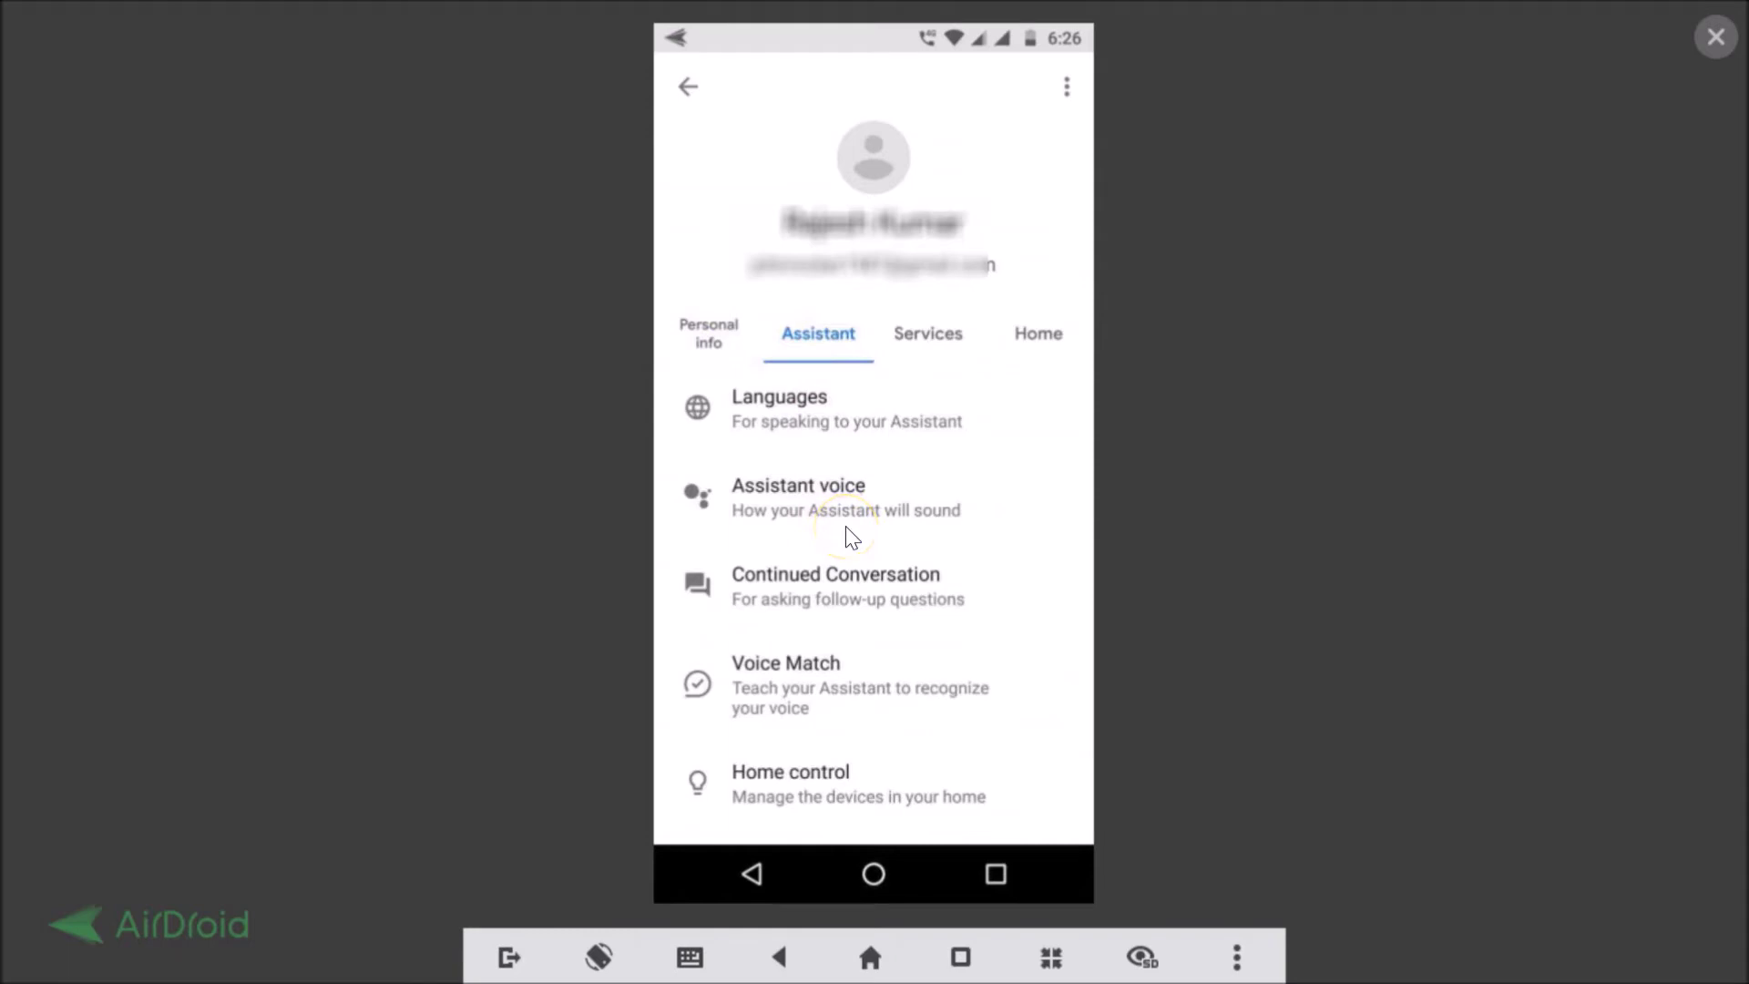
scroll(852, 537, down, 5)
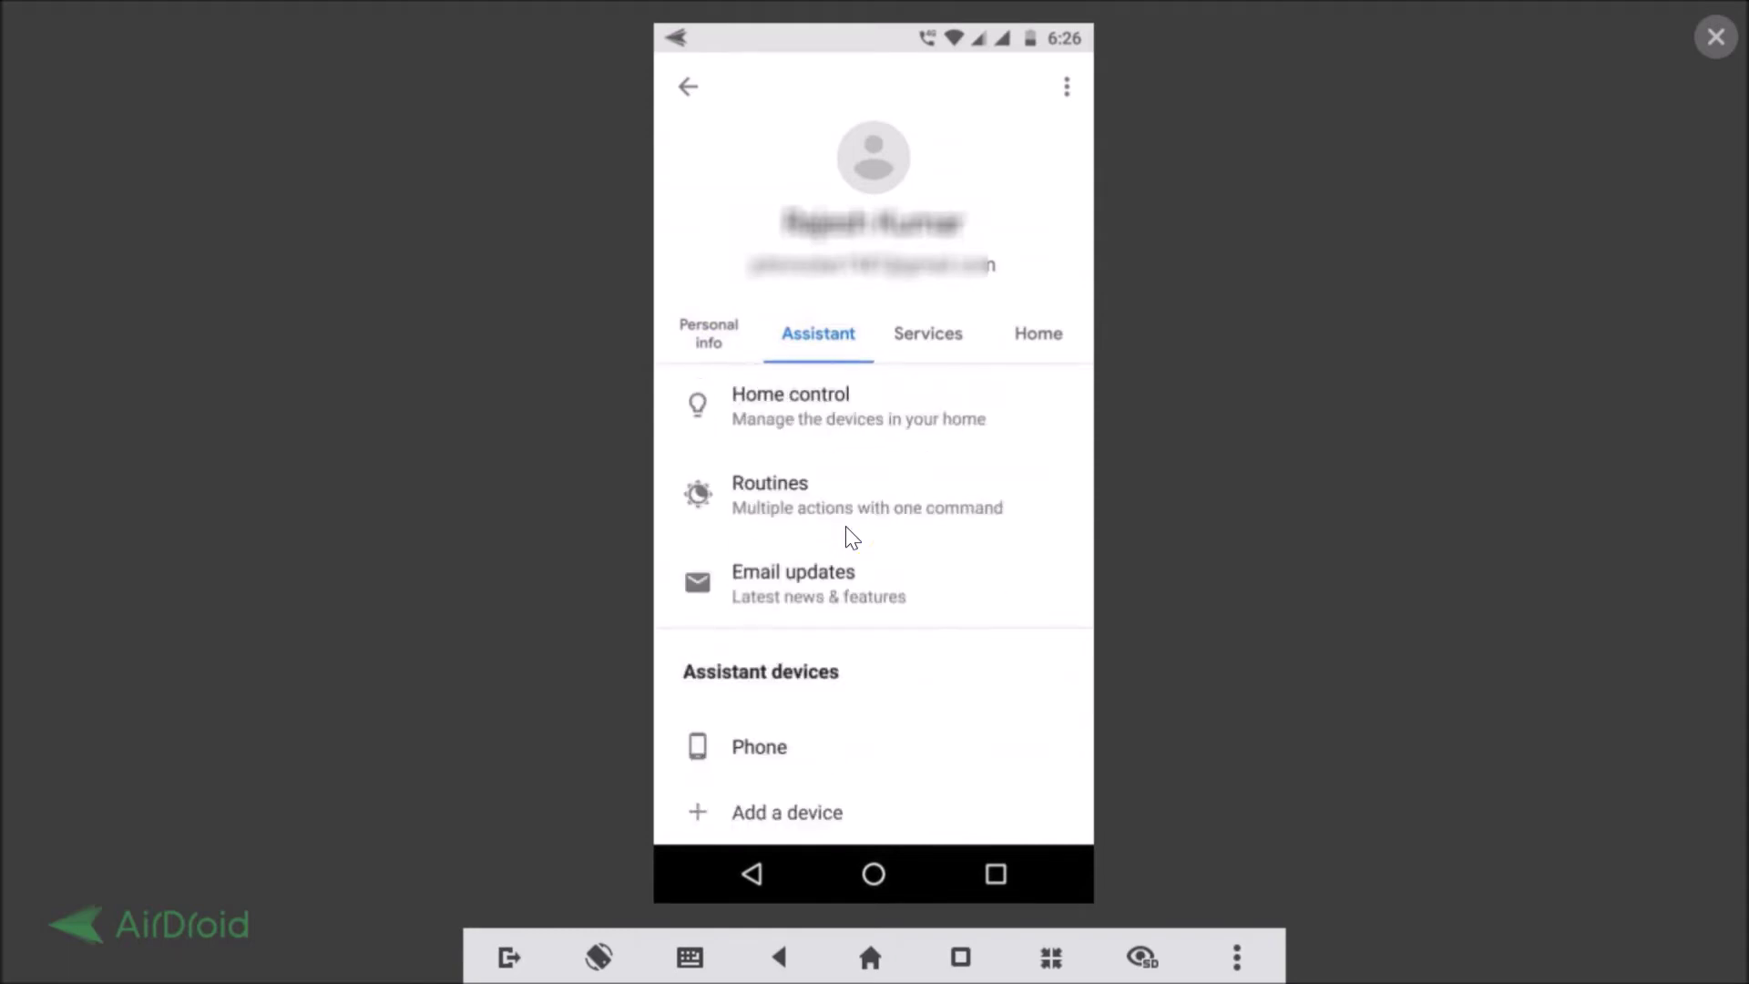
click(772, 749)
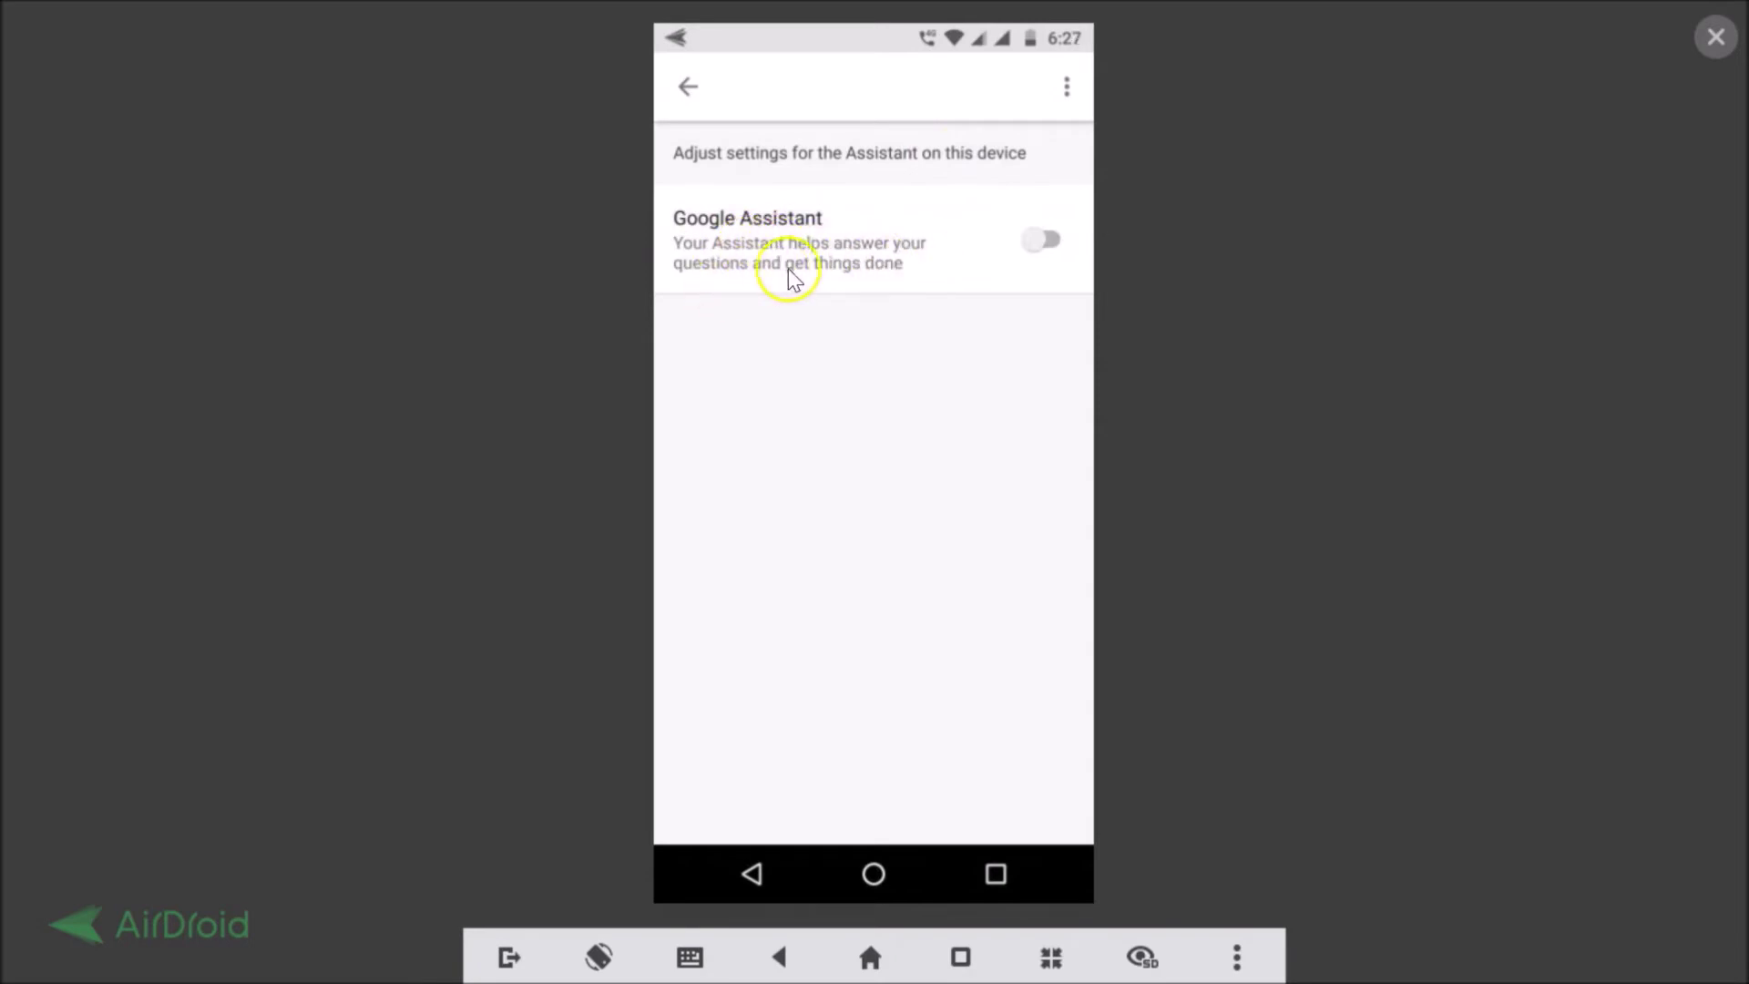
click(1060, 248)
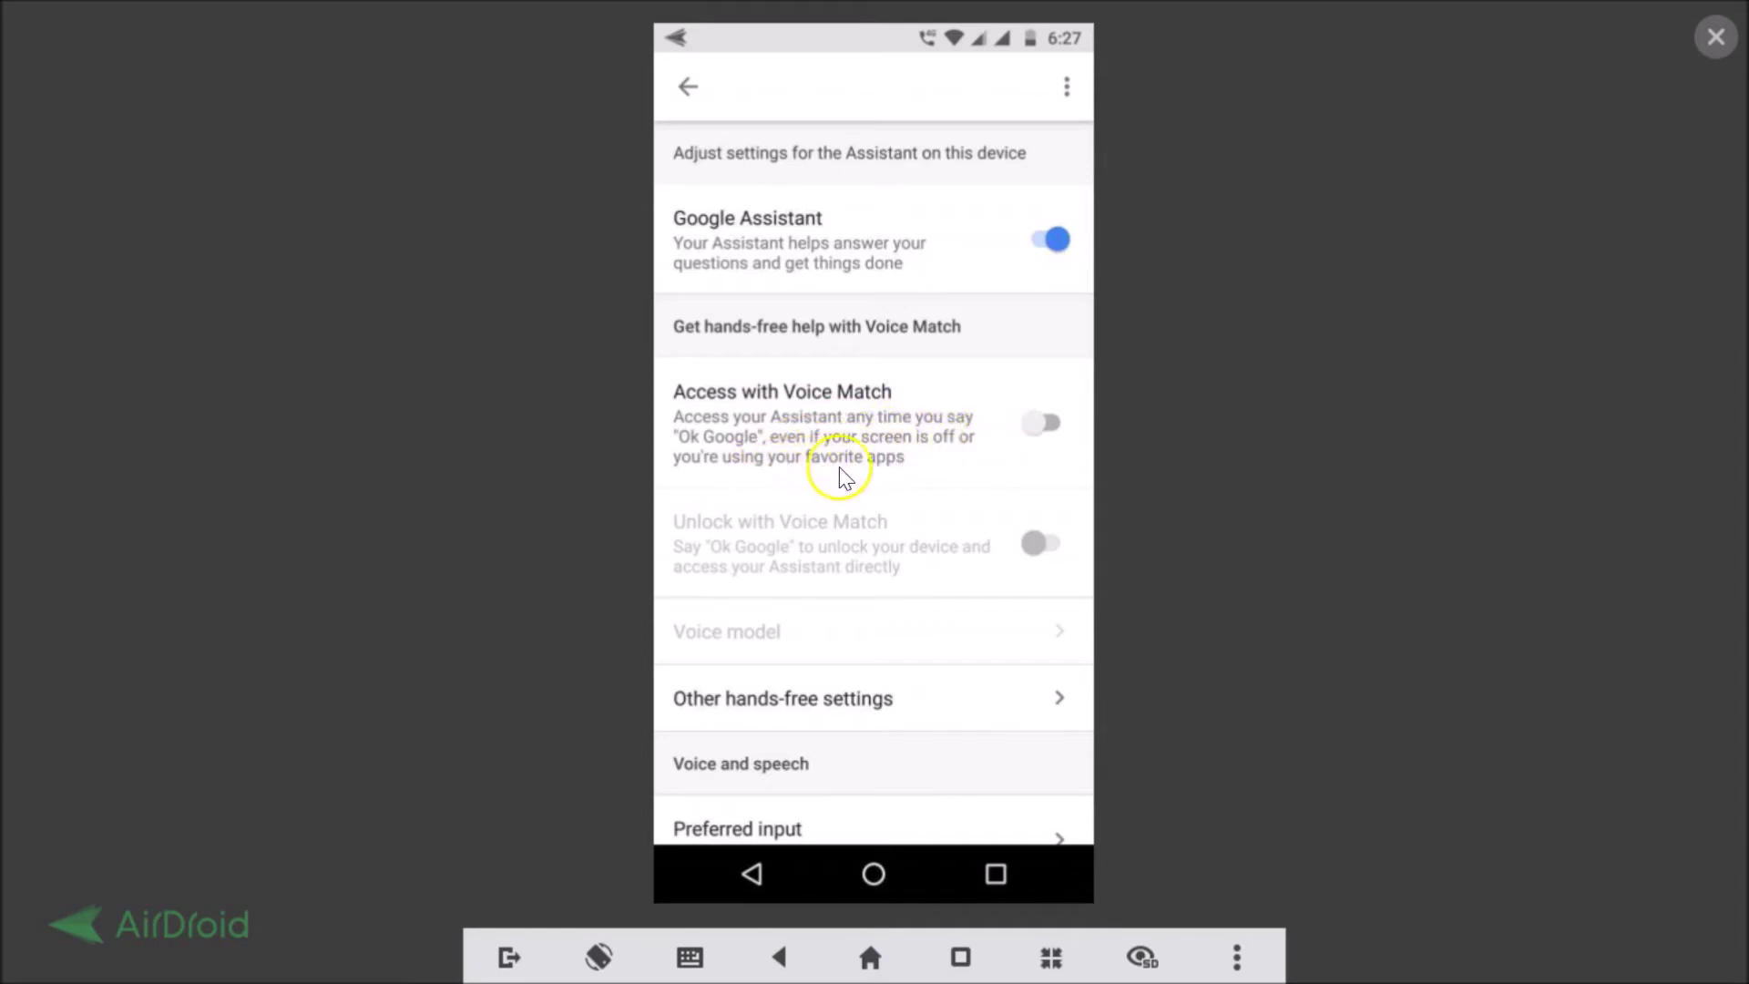
Start Access with Voice Match setup and accept the Voice Match terms
click(1048, 423)
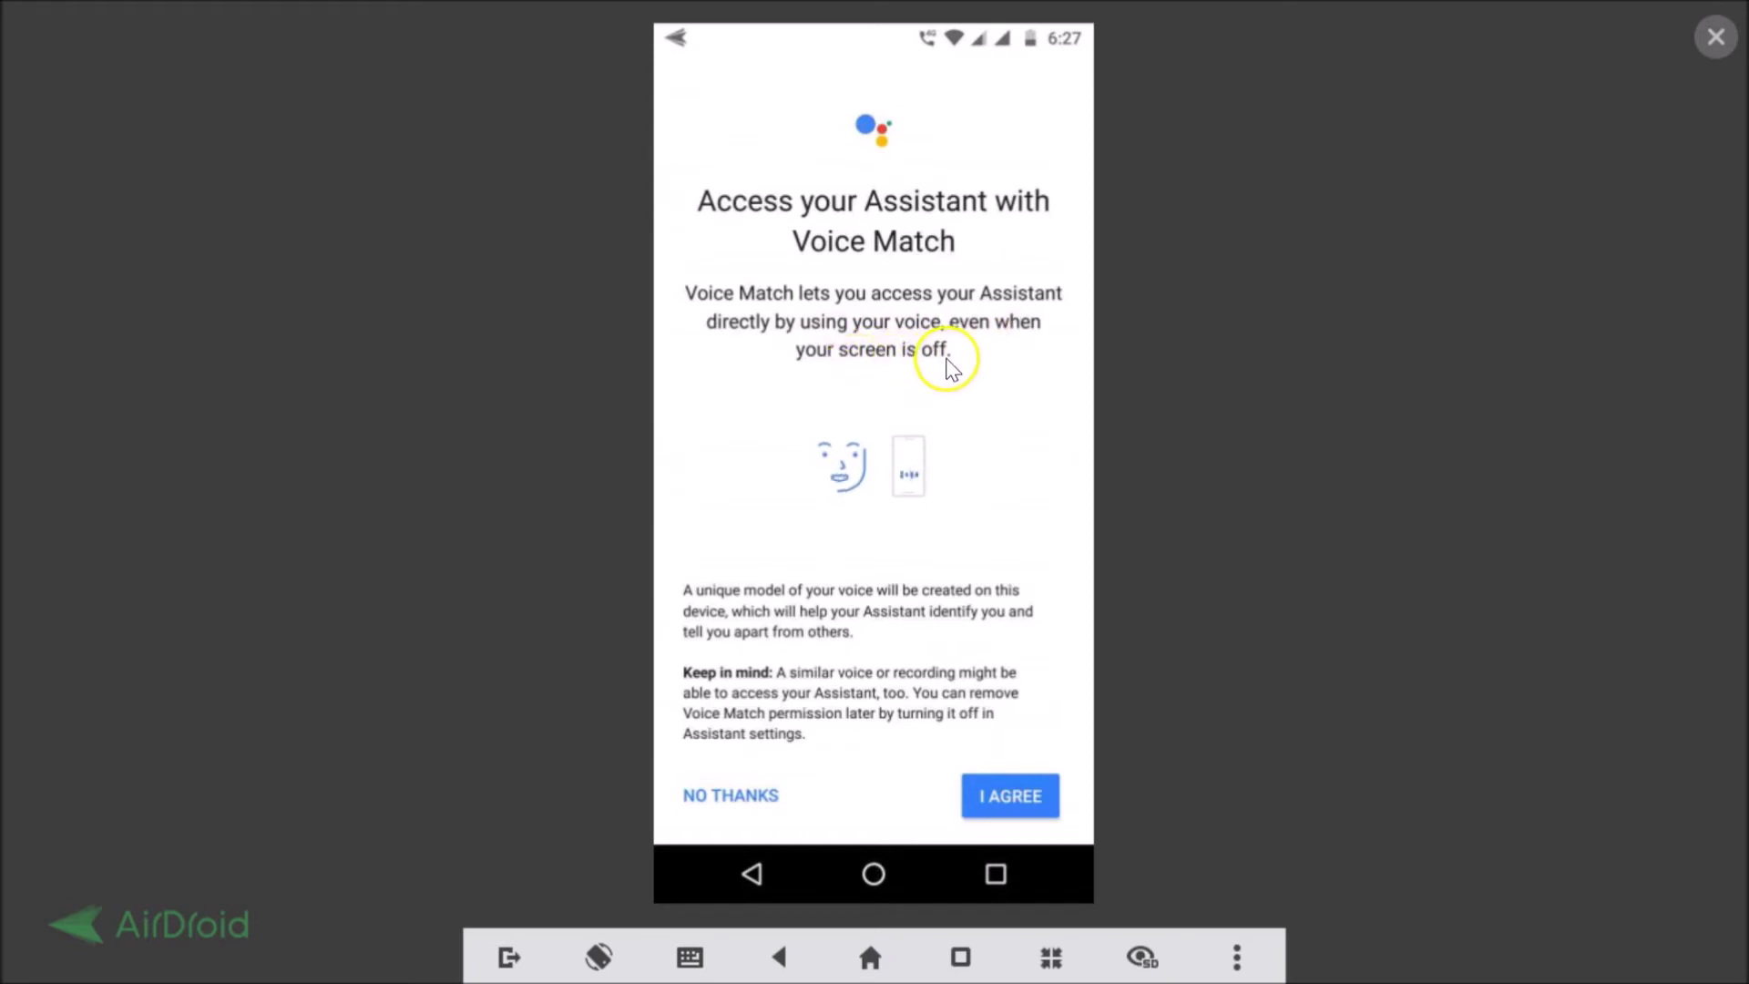
click(1009, 795)
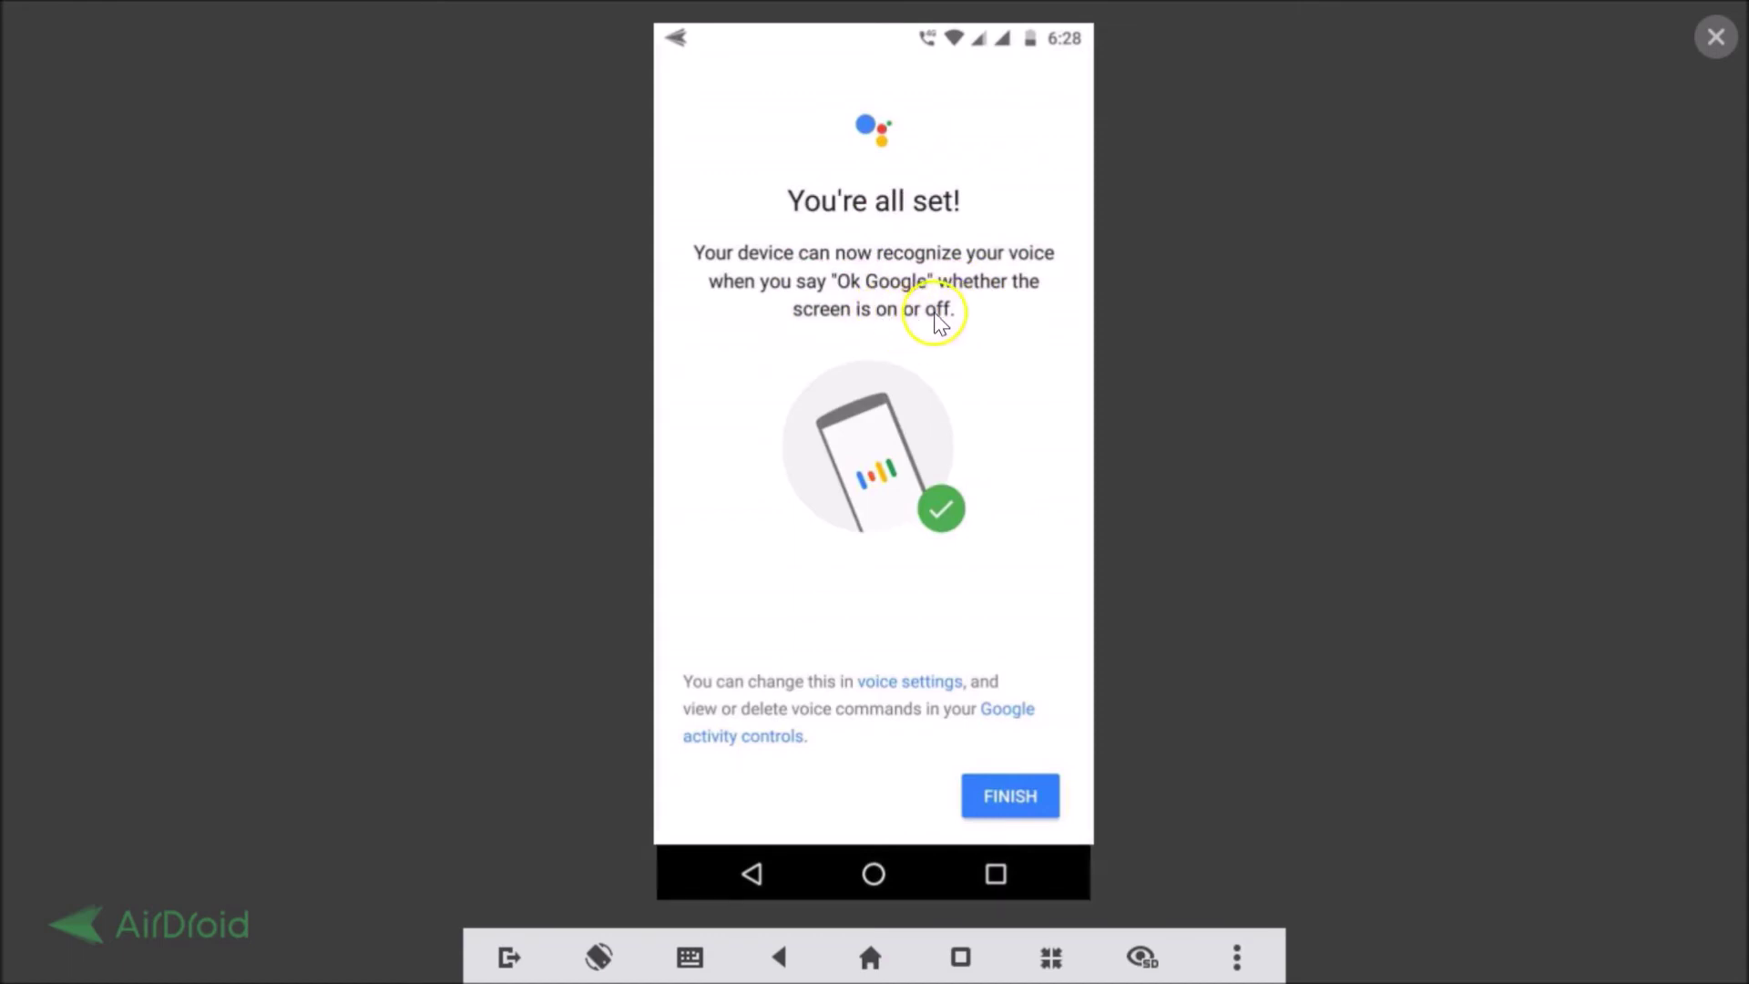
Complete the 'Ok Google' voice training and dismiss the Assistant panel to finish setup
click(1008, 791)
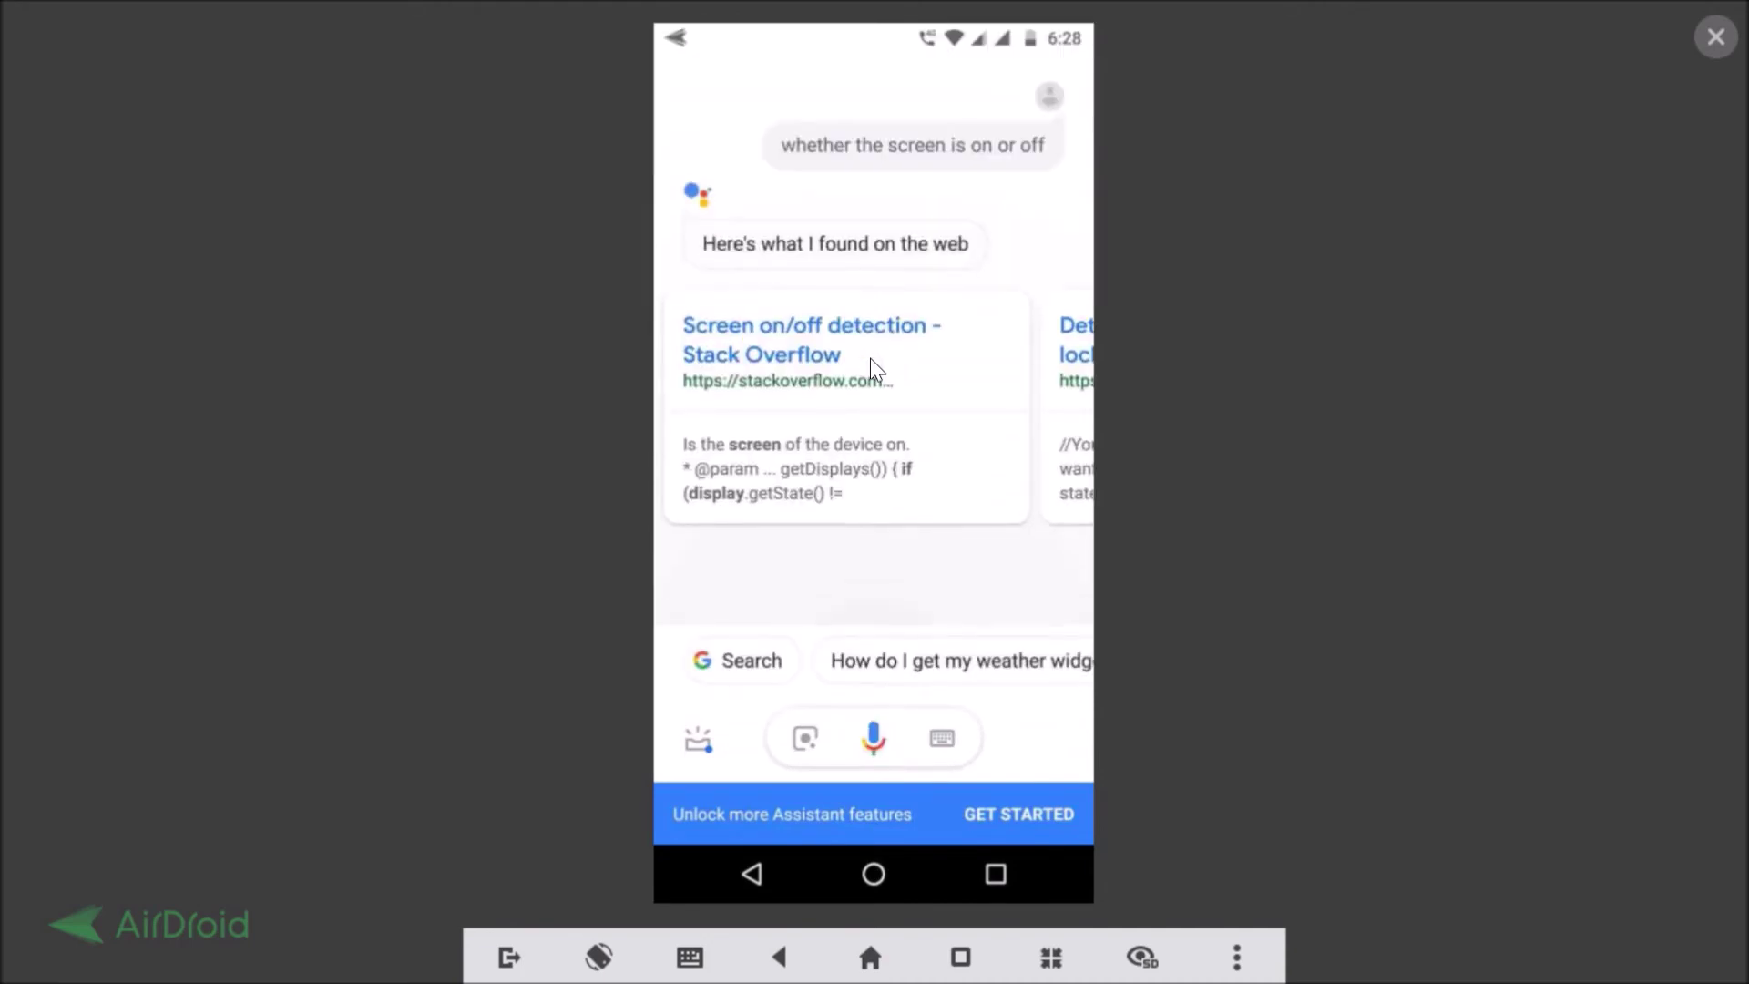
key(Escape)
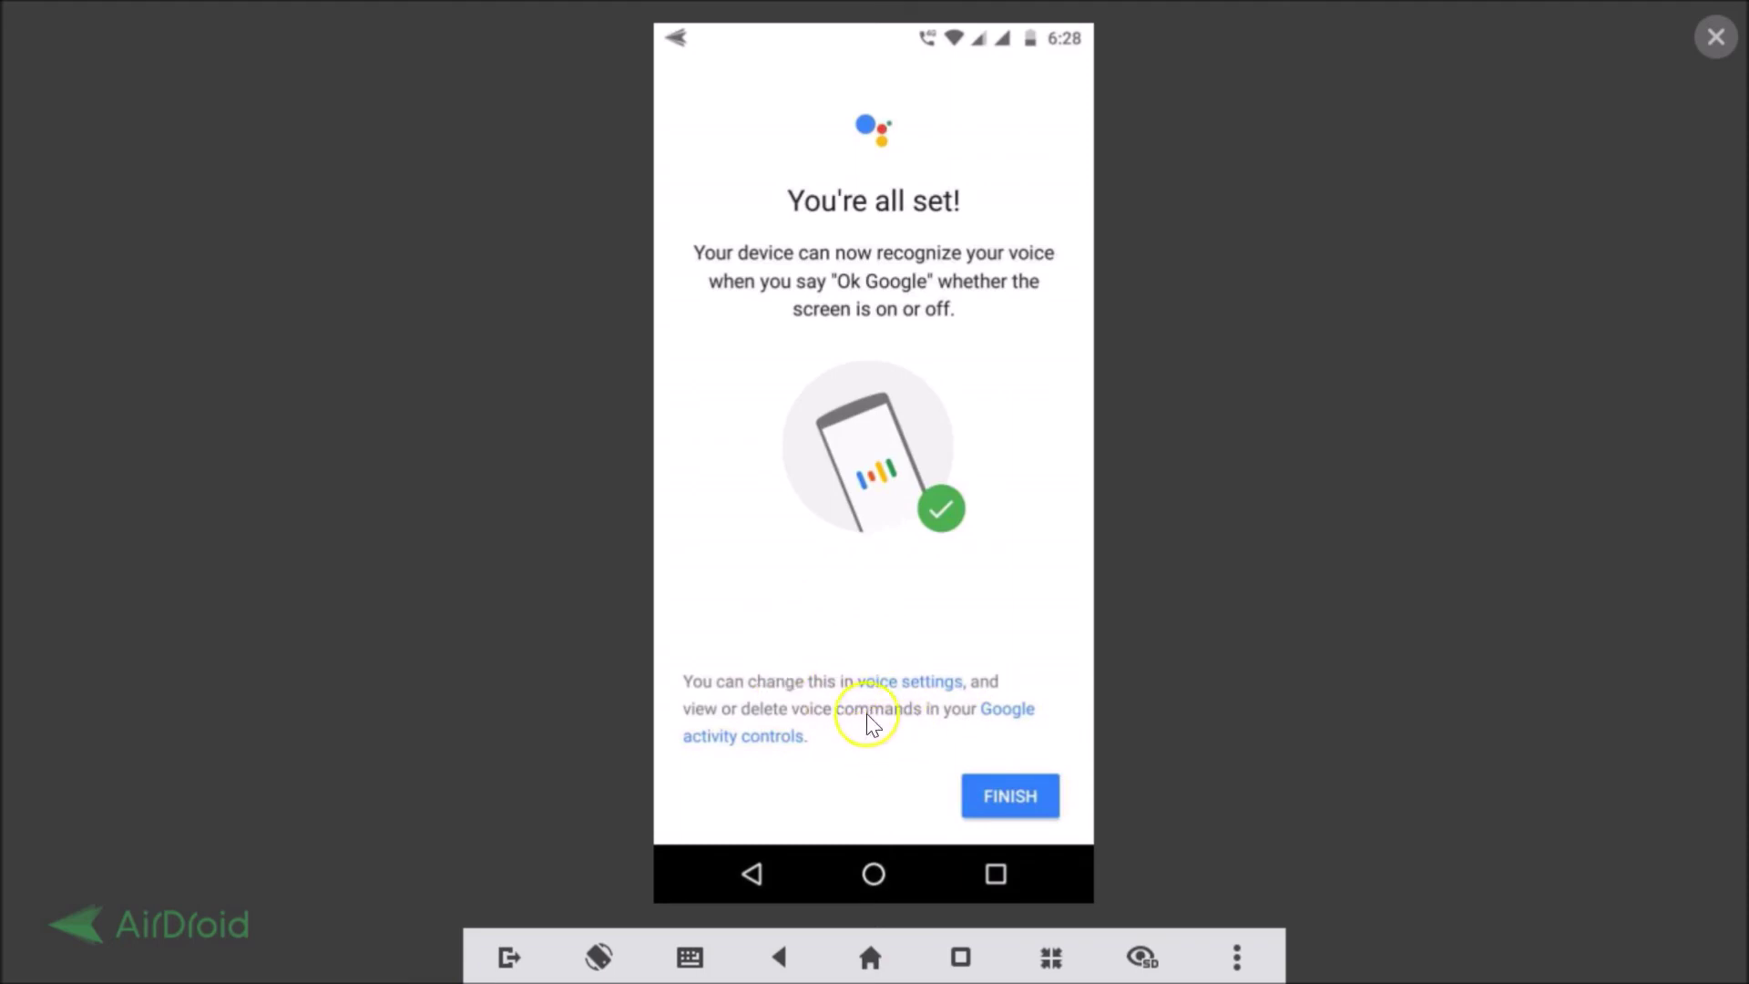
click(1013, 798)
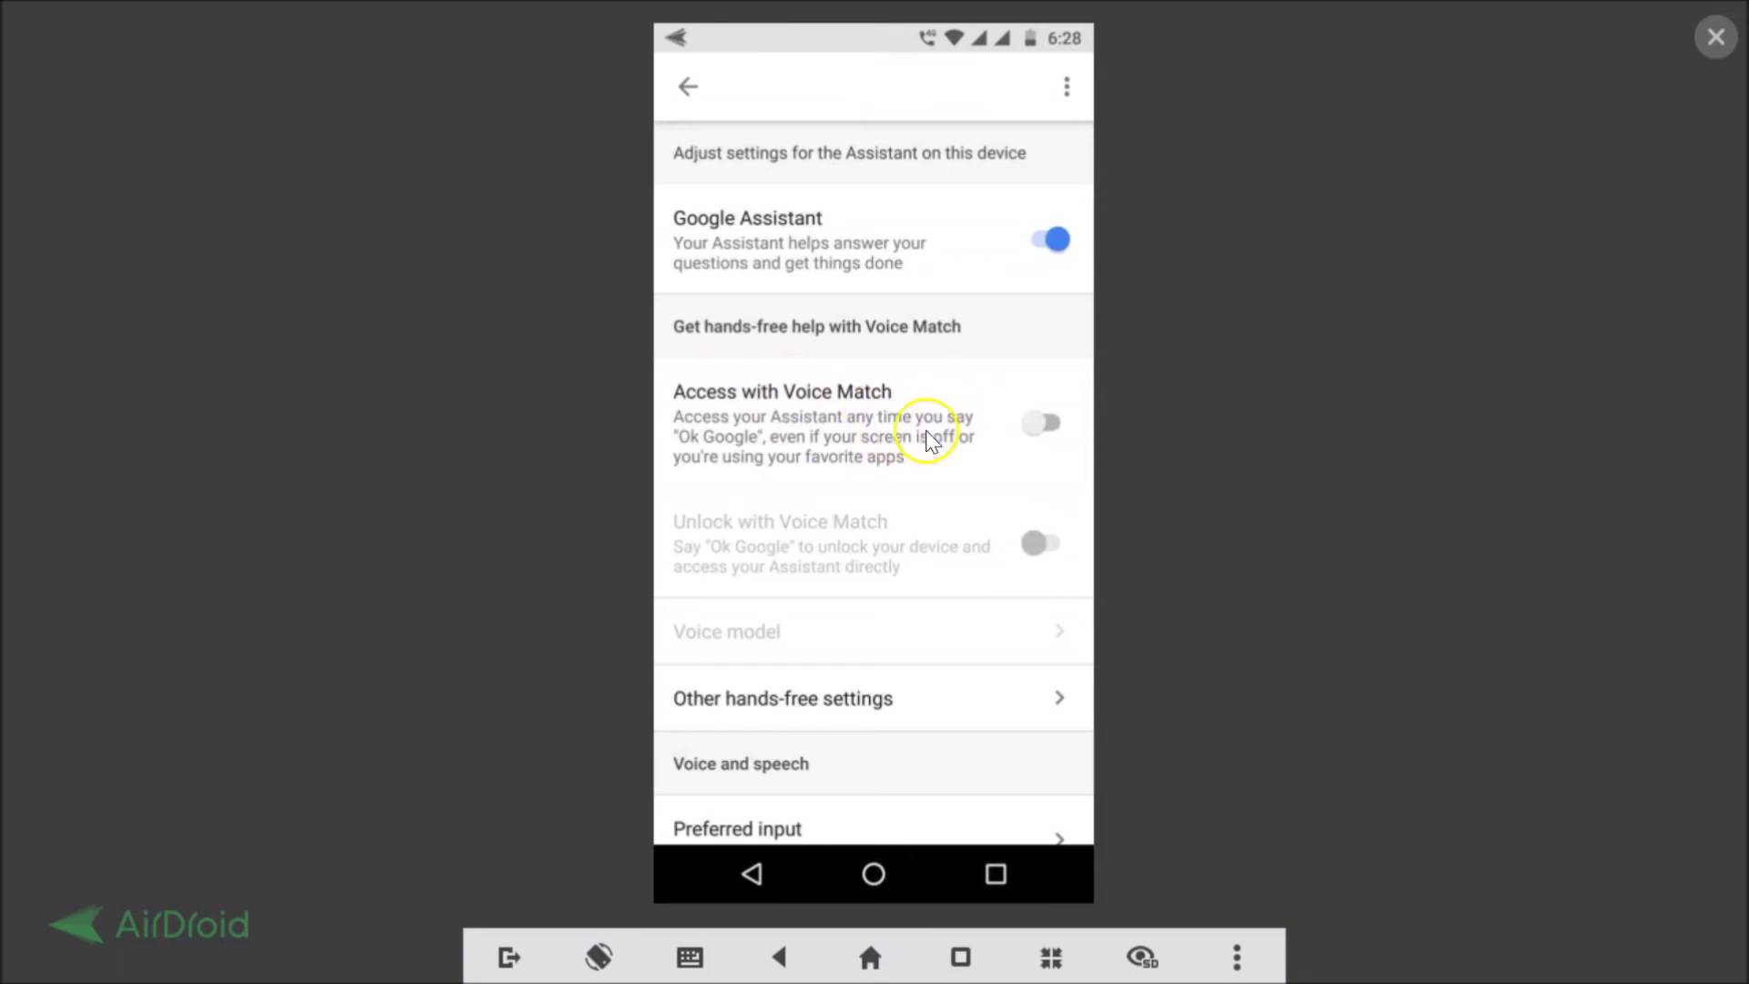
Switch on Access with Voice Match and Unlock with Voice Match in the Assistant settings
click(1060, 426)
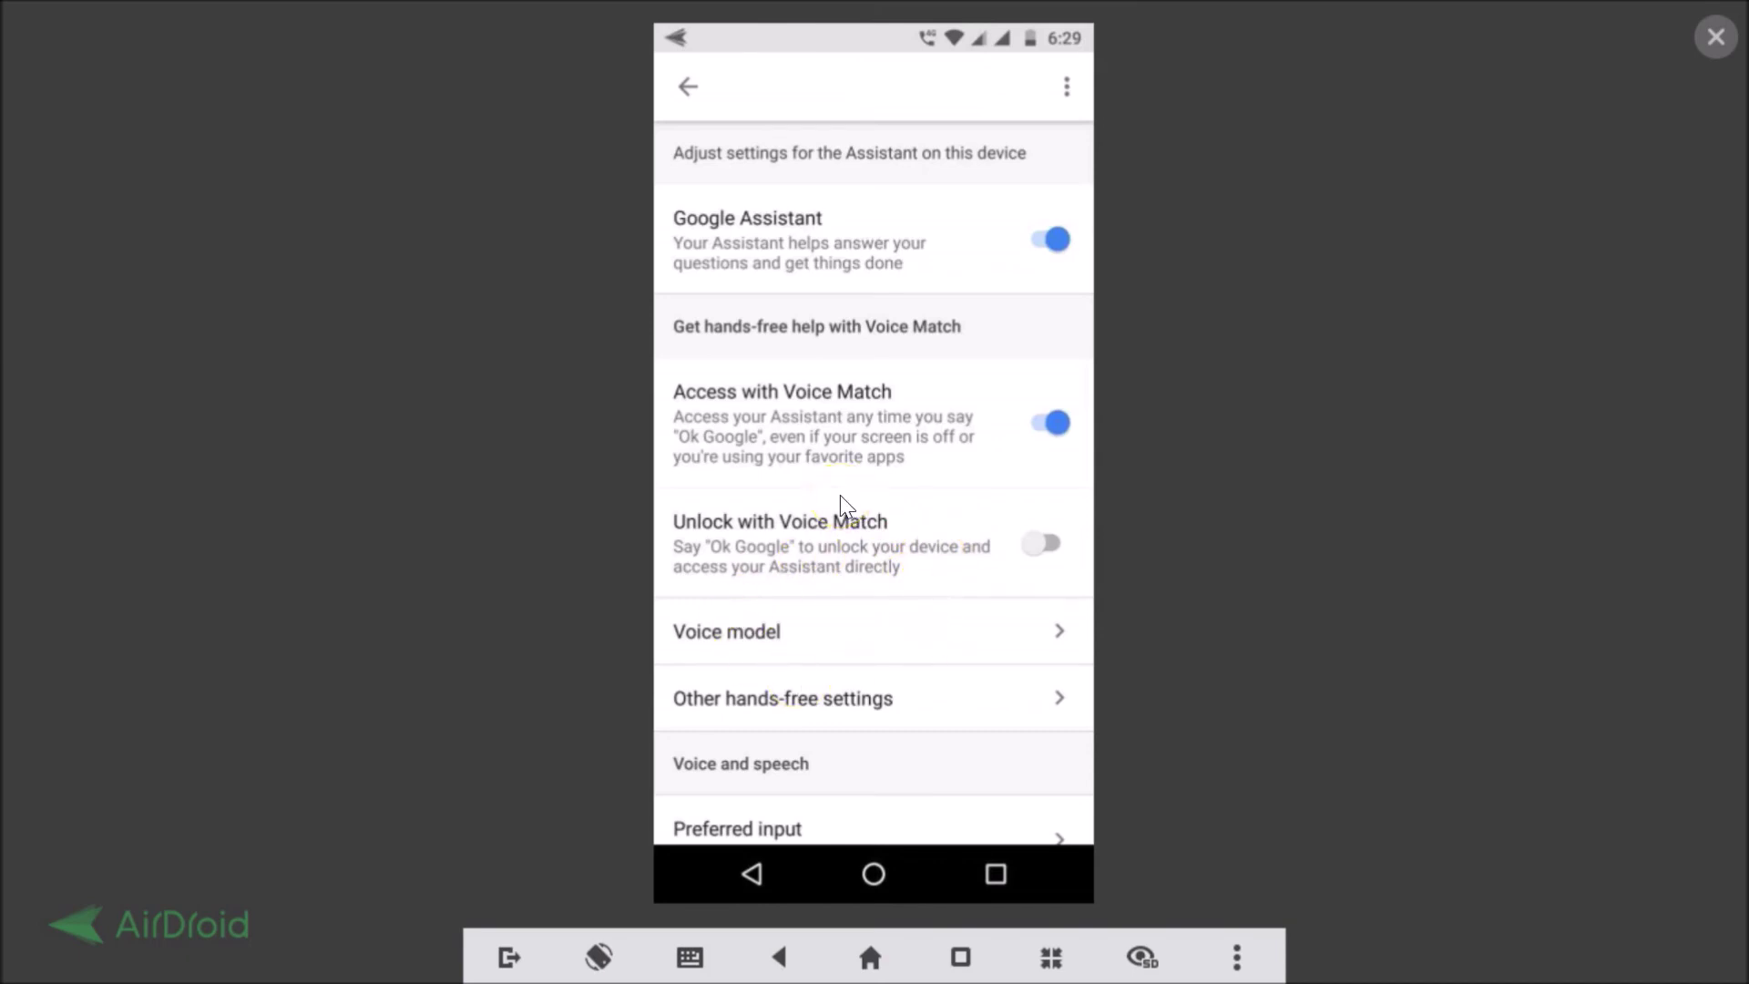
scroll(840, 494, down, 1)
scroll(840, 495, up, 1)
click(1064, 539)
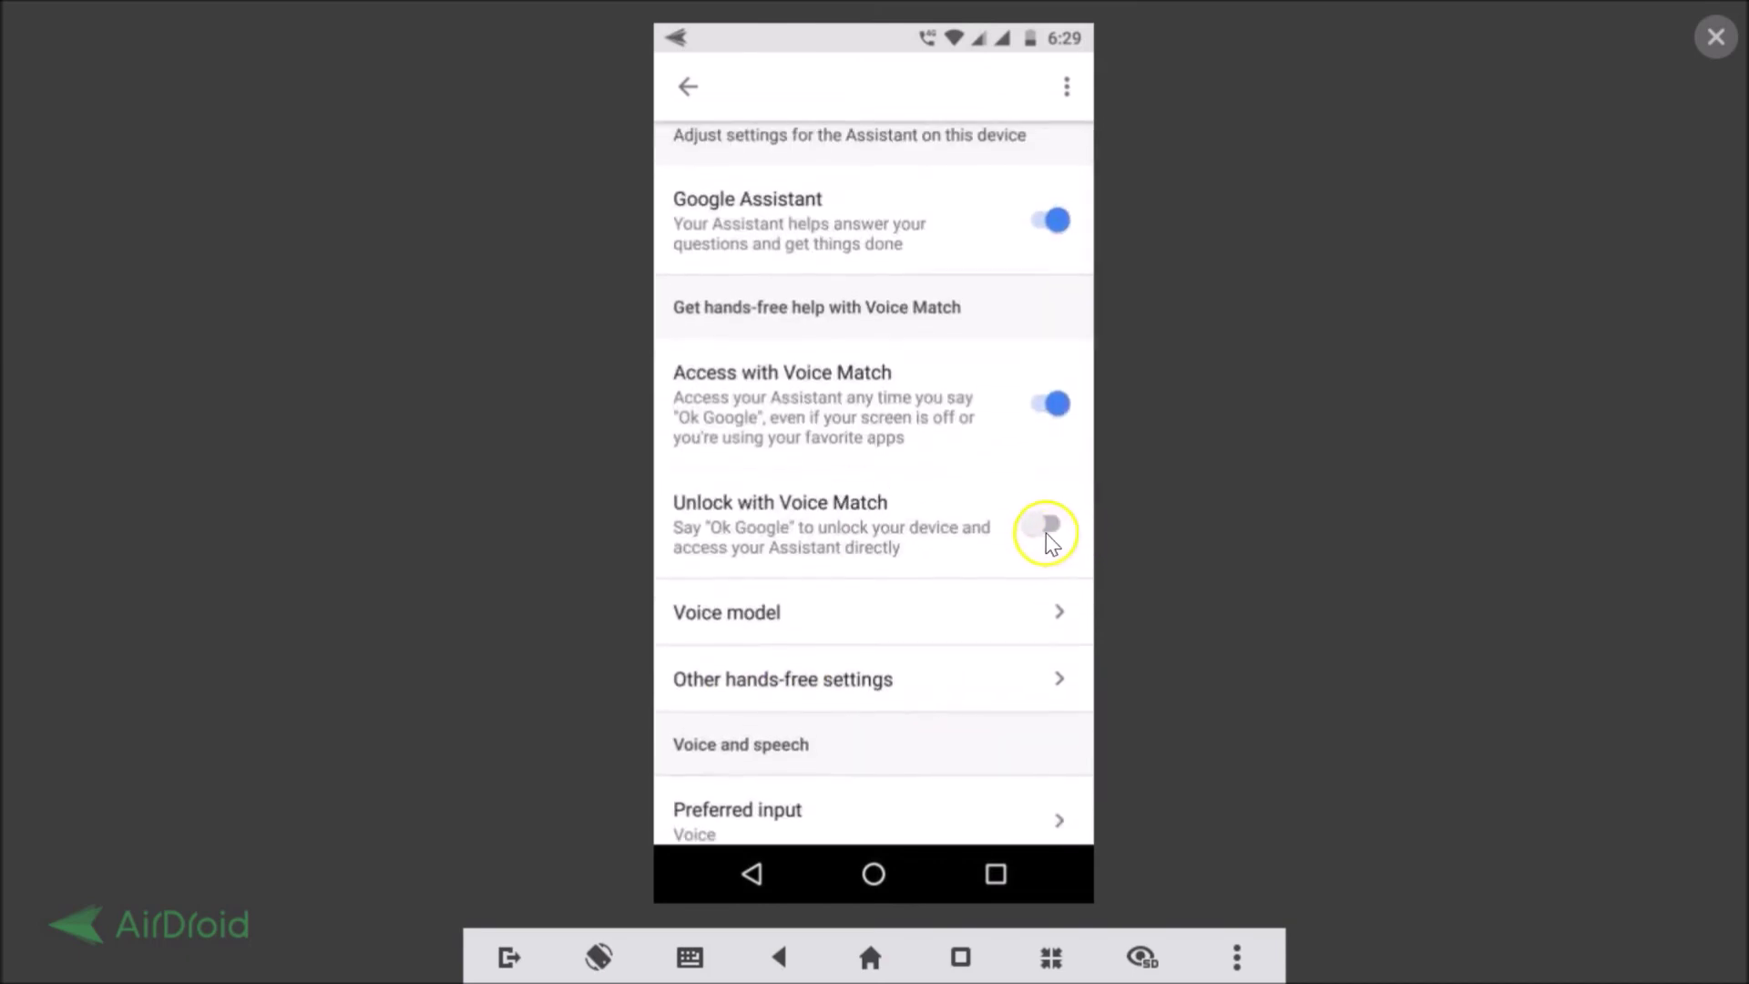
Back out of the Google app settings and app list to the home screen
right_click(954, 524)
right_click(957, 524)
right_click(954, 524)
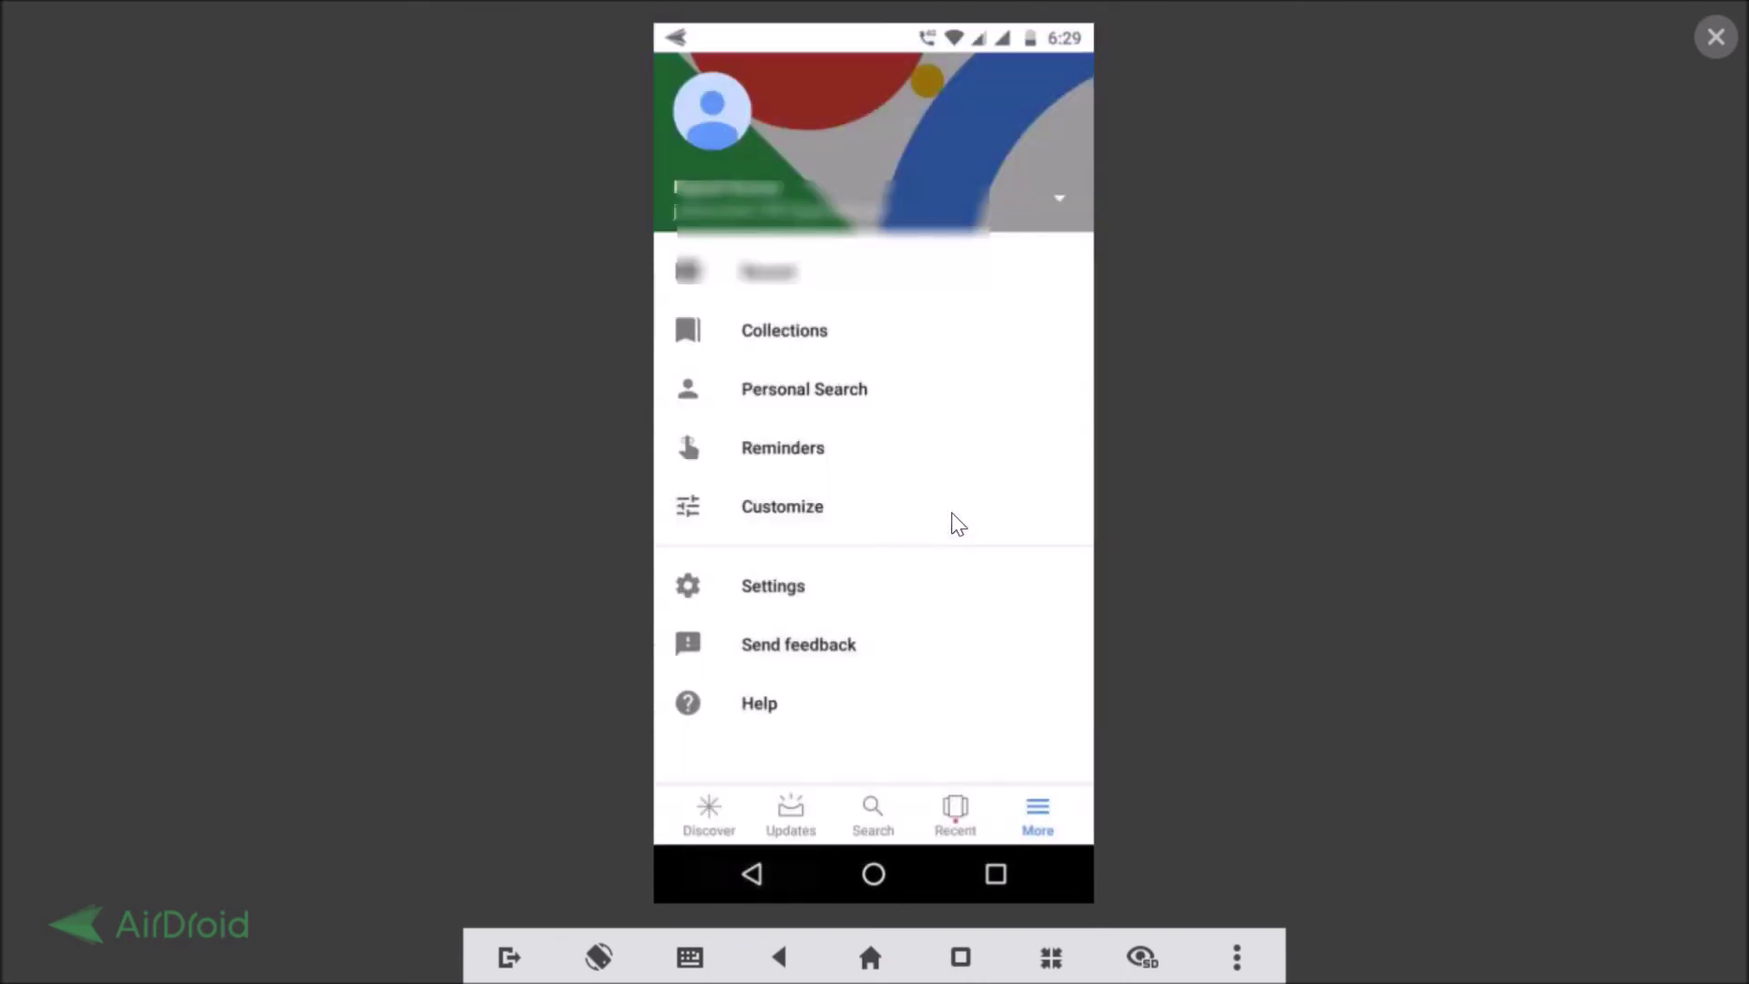
right_click(953, 521)
right_click(952, 521)
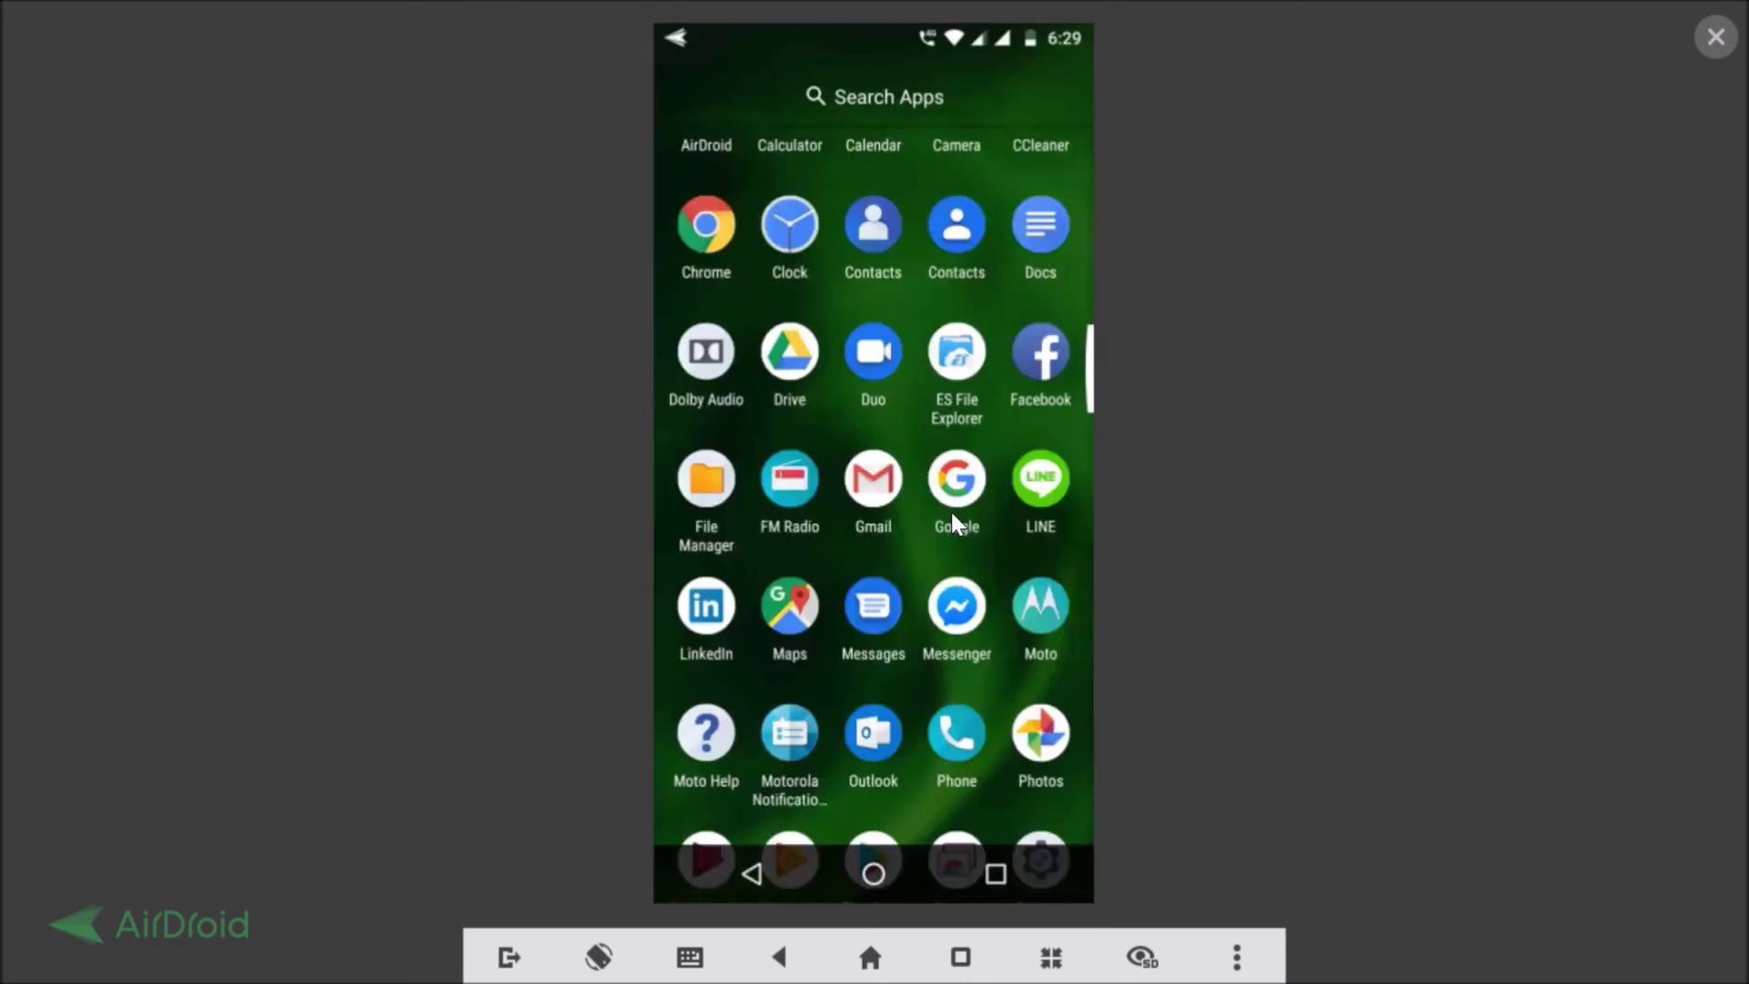
right_click(952, 514)
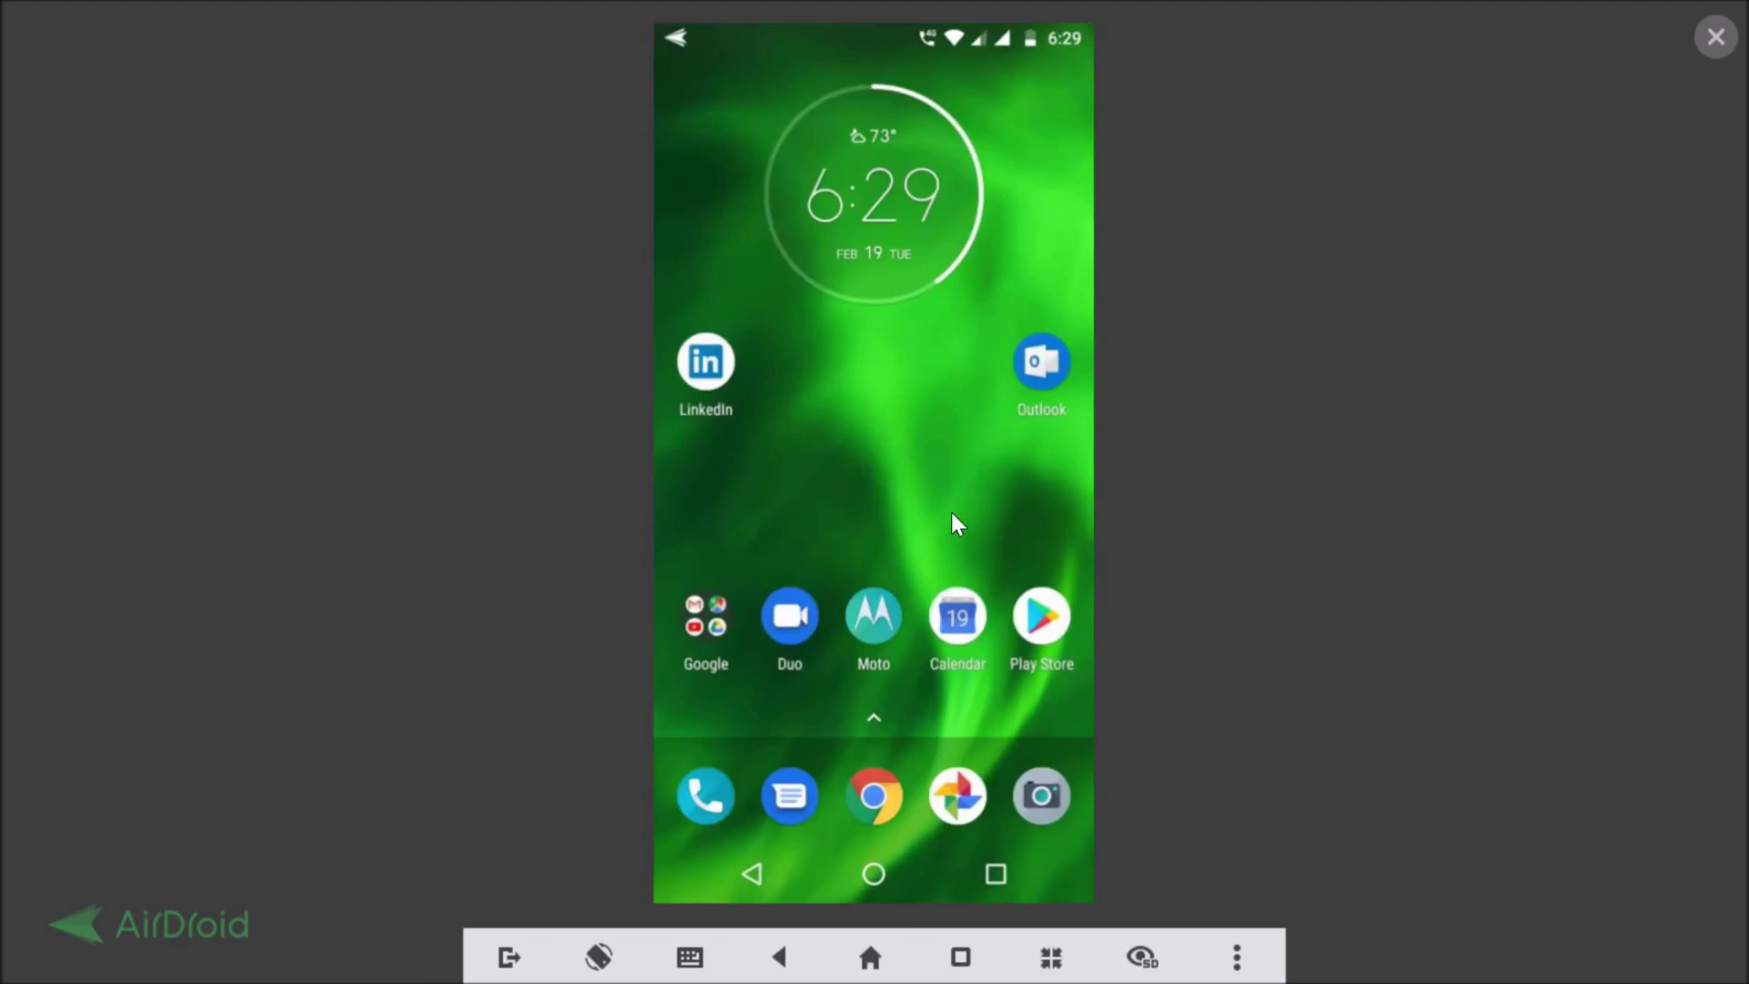
Summon Google Assistant, get the Delhi weather answer, then dismiss it back to home
middle_click(951, 513)
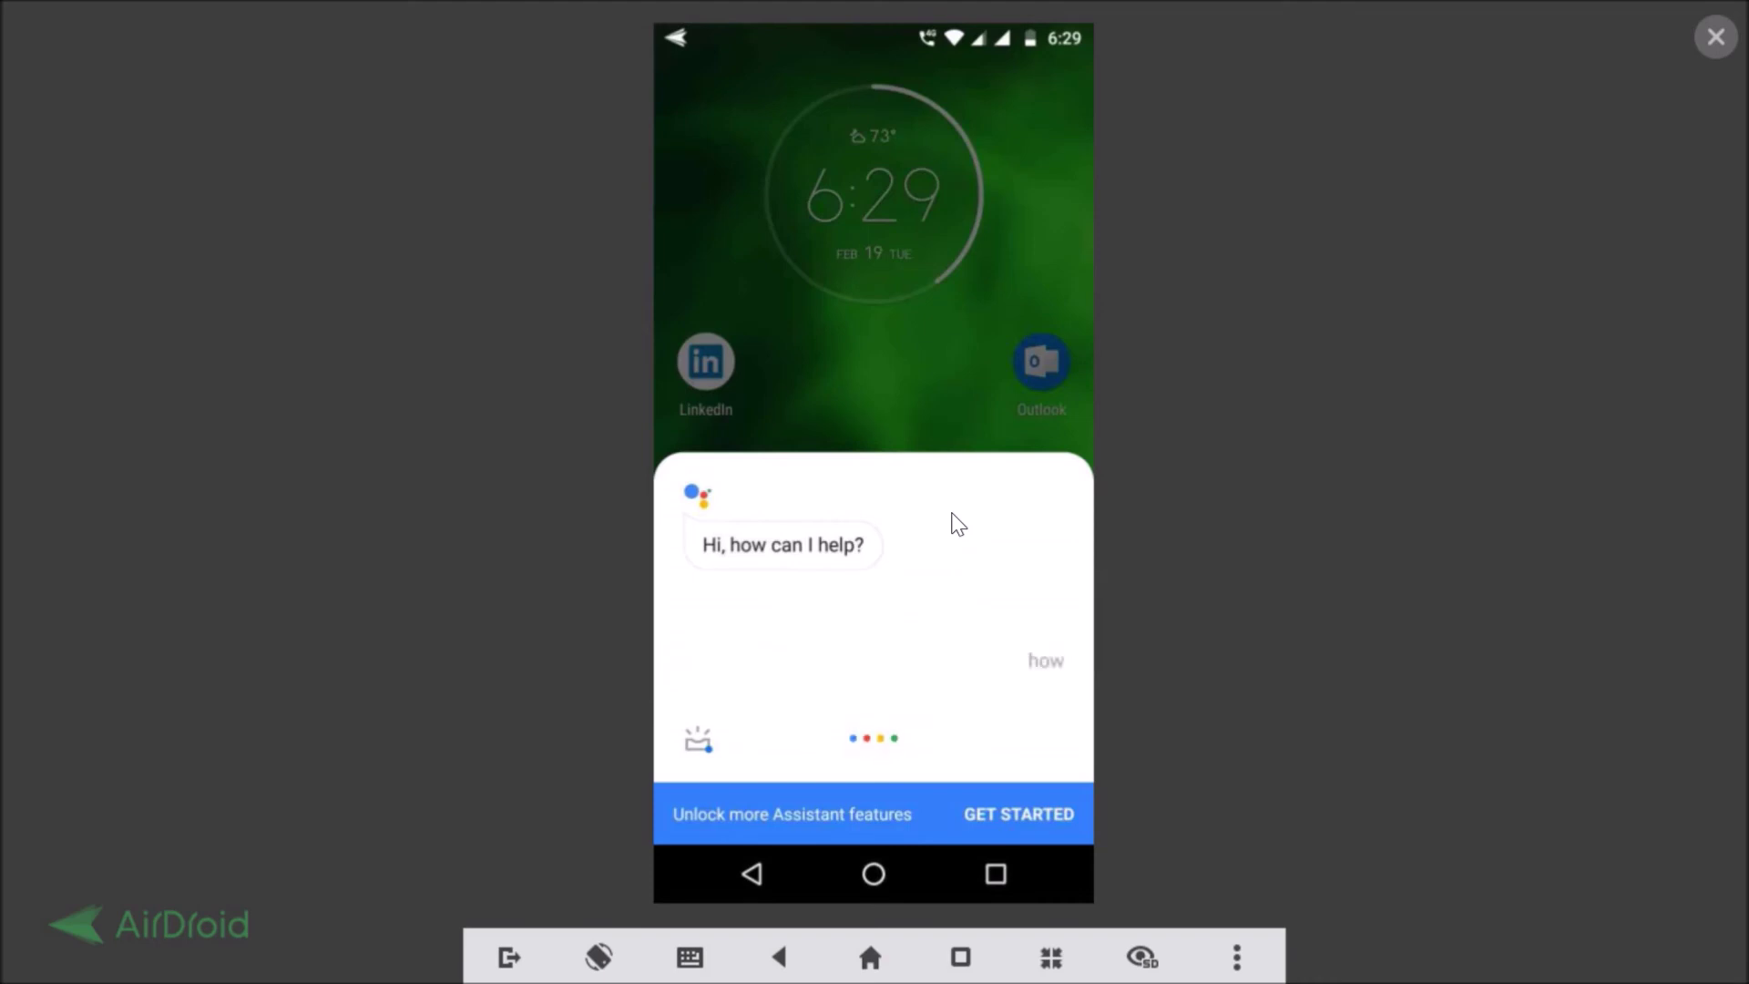
click(836, 364)
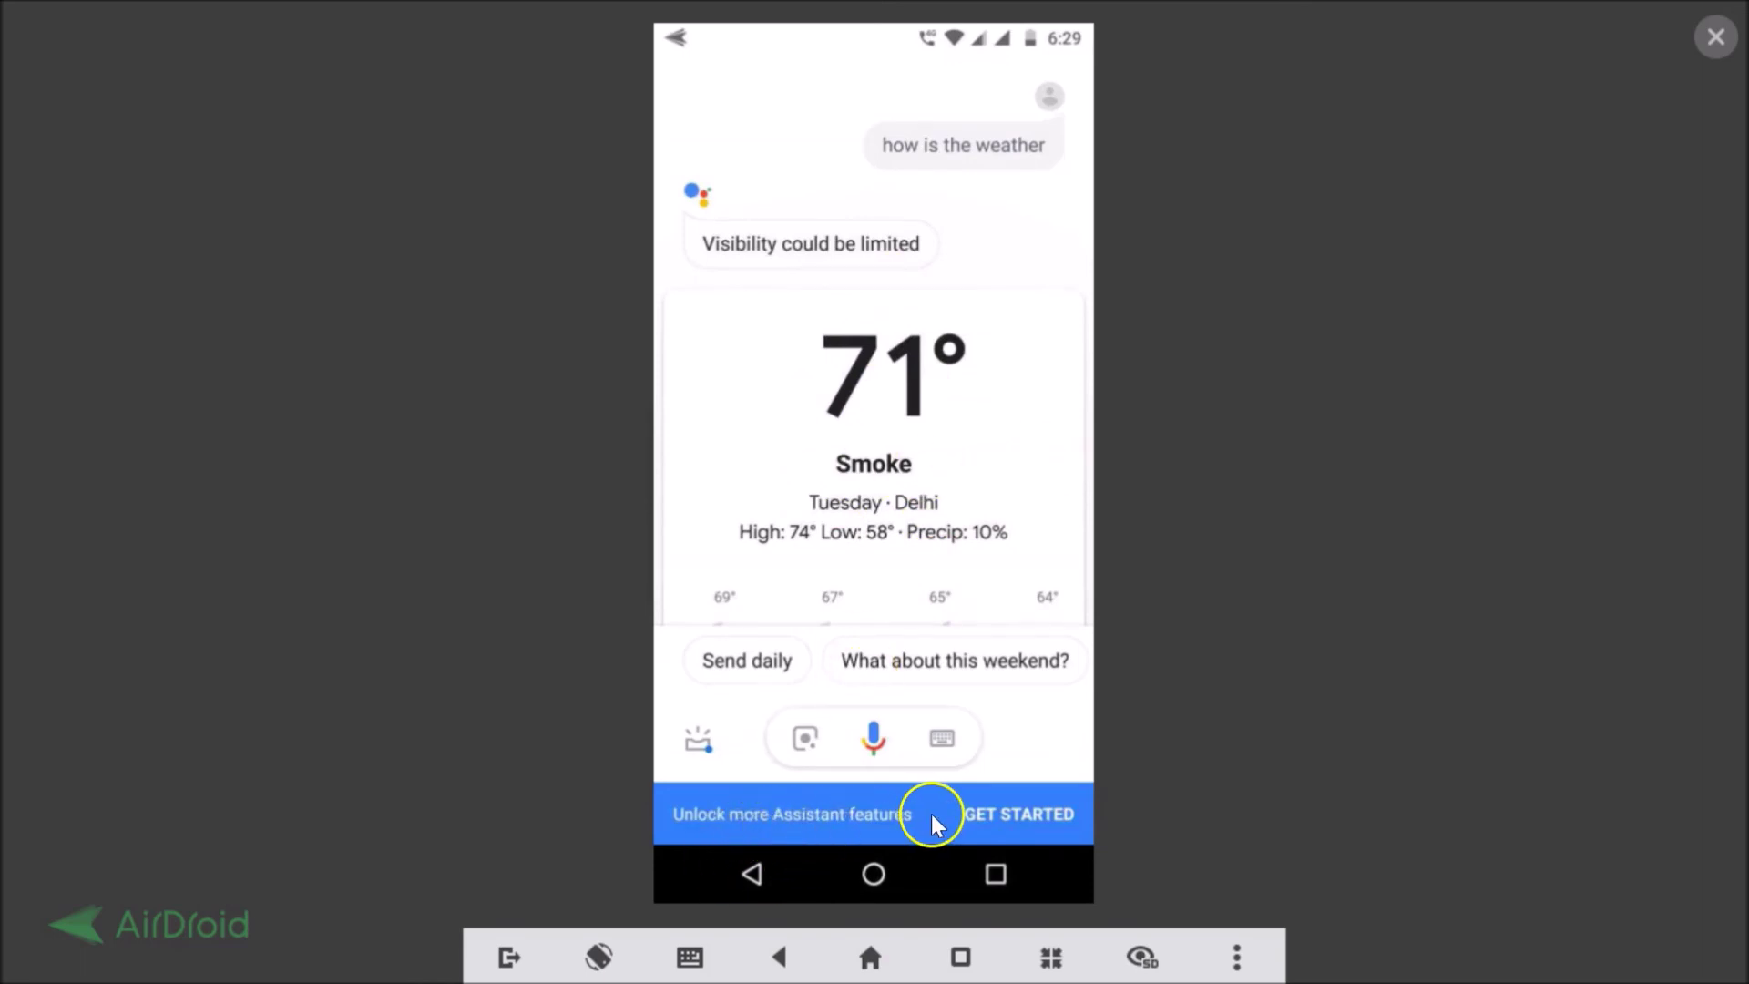
click(1004, 814)
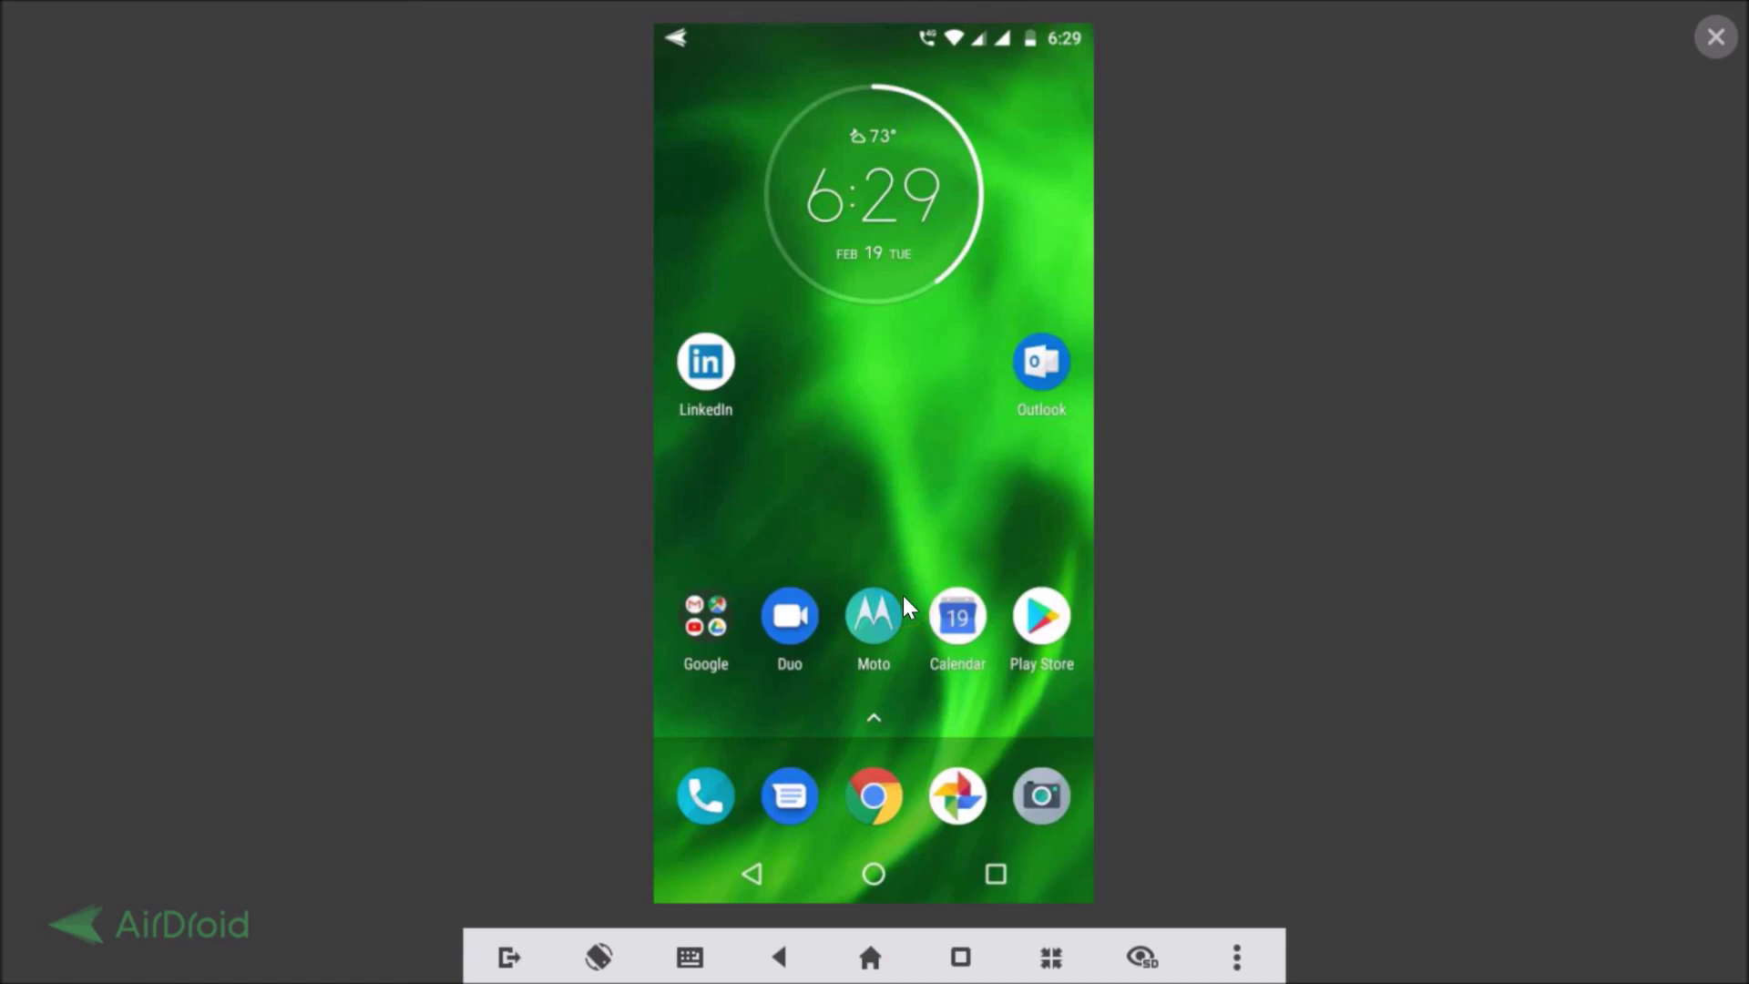
click(874, 876)
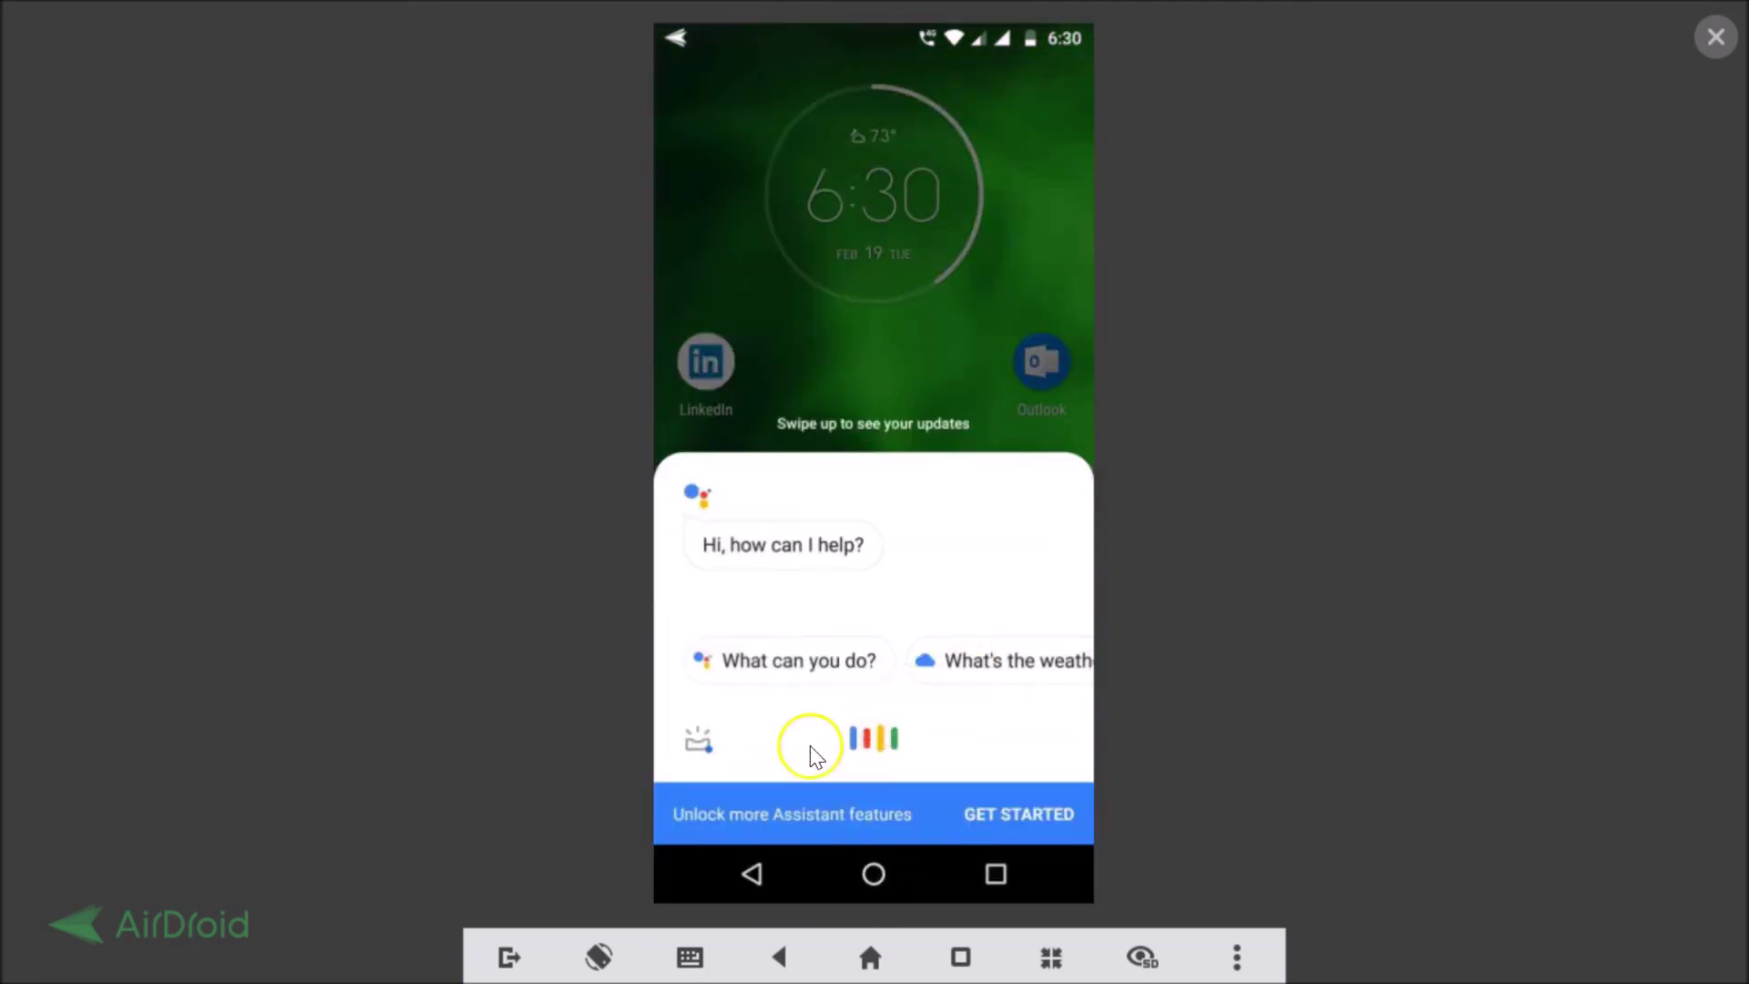
right_click(905, 328)
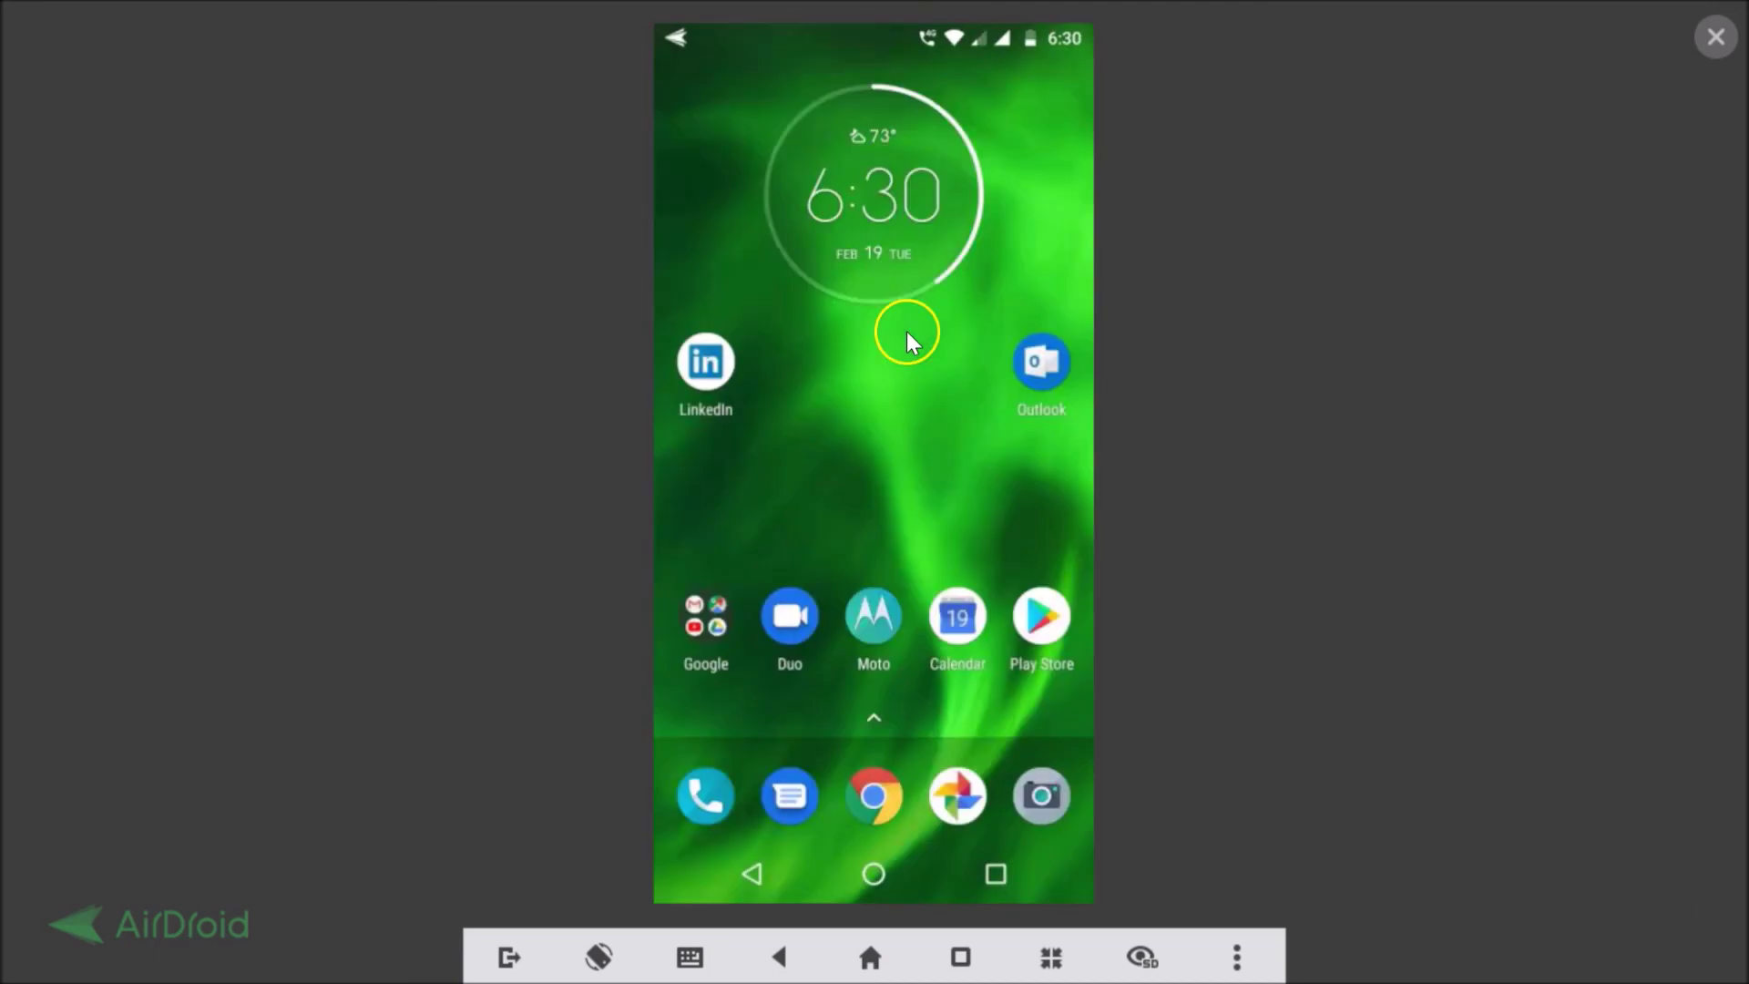